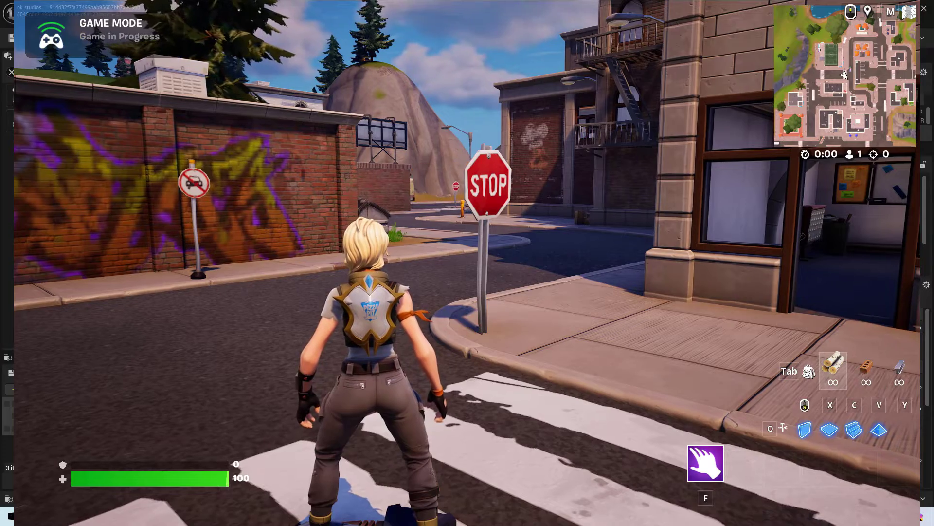
{"action": "key", "text": "w"}
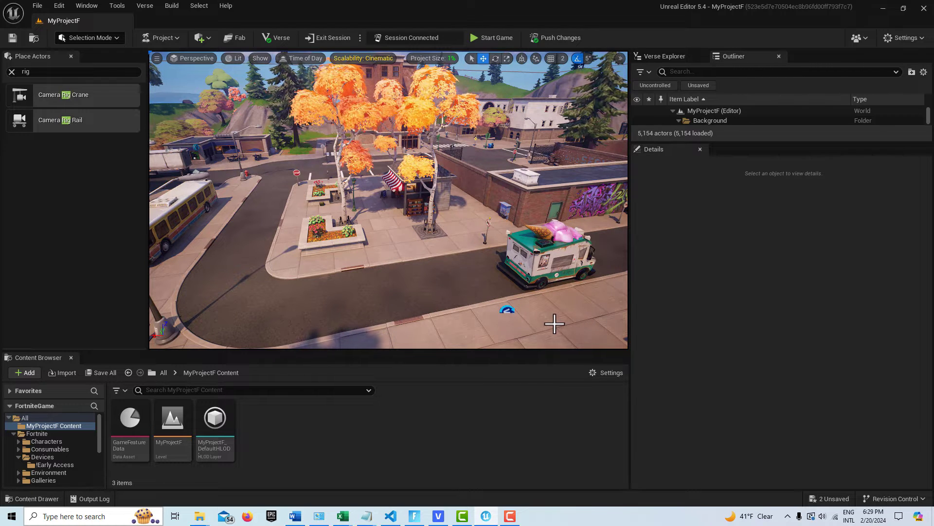
Place a Camera Rig Rail on the street behind the stop sign and lower it toward the road surface.
{"action": "right_click_drag", "start_coordinate": [544, 329], "coordinate": [475, 341]}
{"action": "key", "text": "w"}
{"action": "key", "text": "s"}
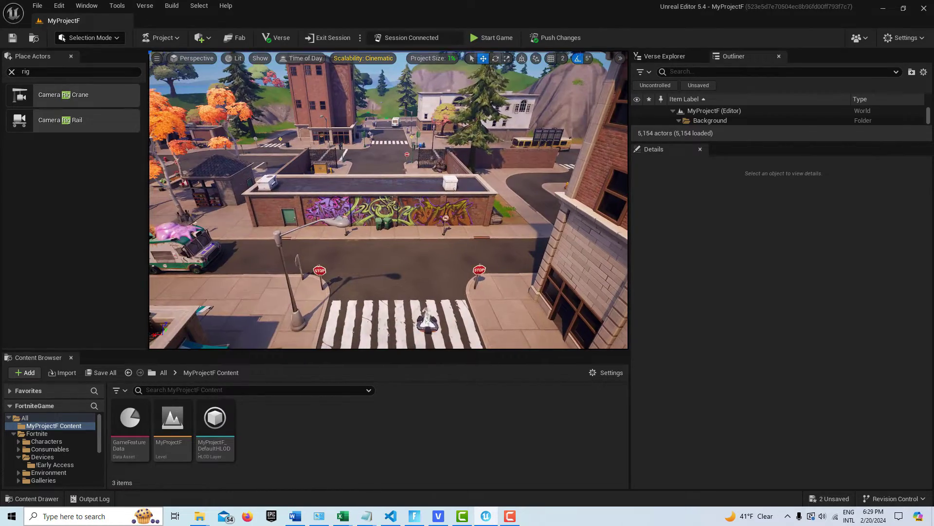
{"action": "right_click_drag", "start_coordinate": [587, 329], "coordinate": [585, 322]}
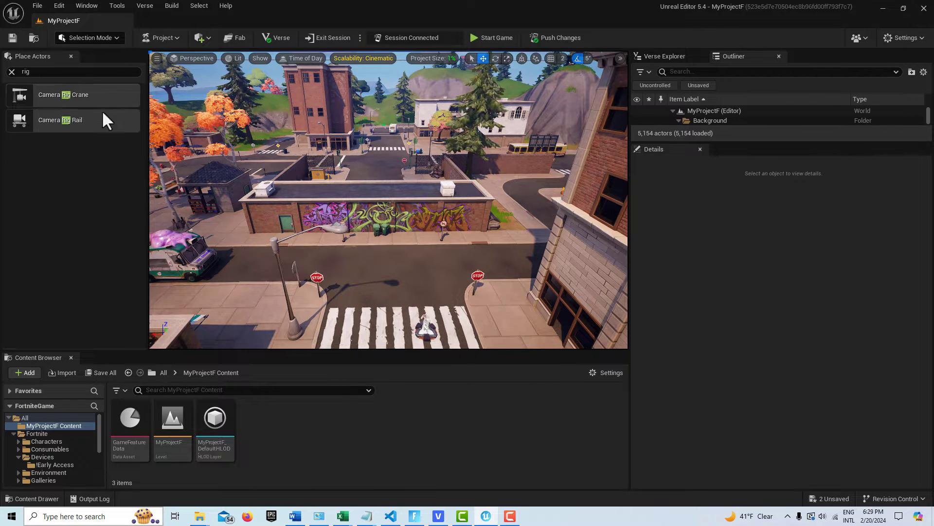
{"action": "left_click_drag", "start_coordinate": [73, 120], "coordinate": [322, 257]}
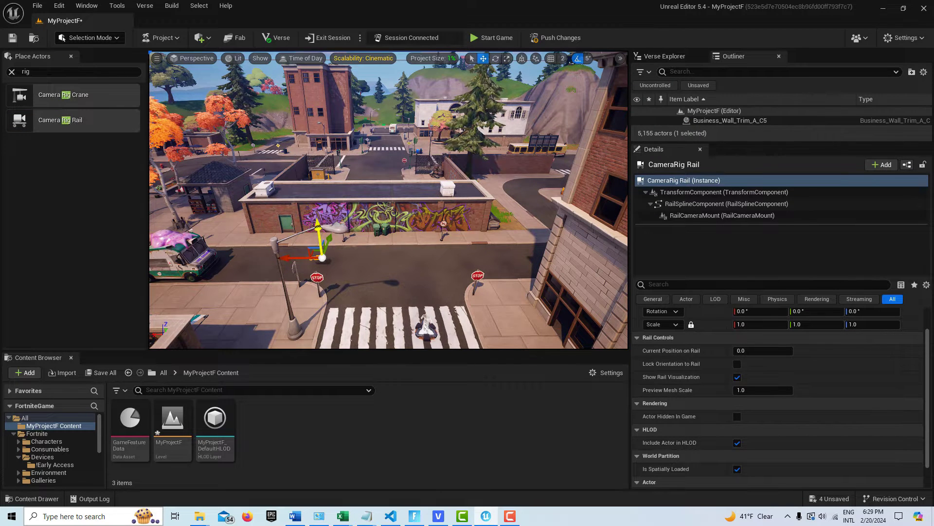
{"action": "left_click_drag", "start_coordinate": [318, 230], "coordinate": [320, 239]}
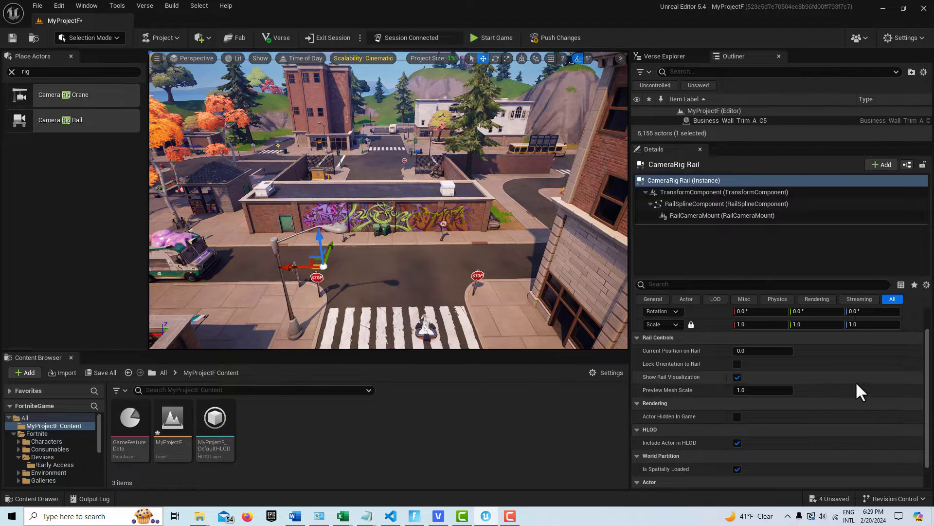
Examine the transform and spline component settings of the Camera Rig Rail and its orientation on the road up close.
{"action": "scroll", "coordinate": [816, 372], "scroll_direction": "up", "scroll_amount": 1}
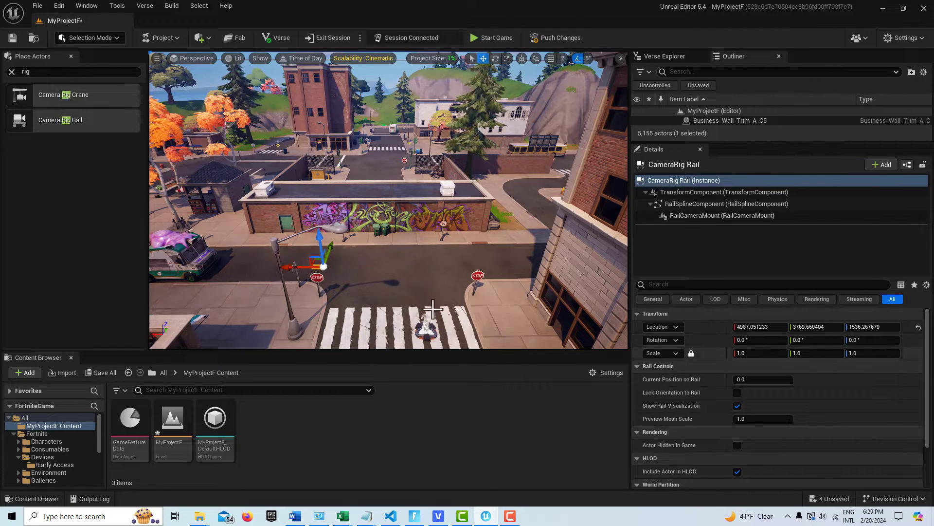
{"action": "left_click", "coordinate": [727, 202]}
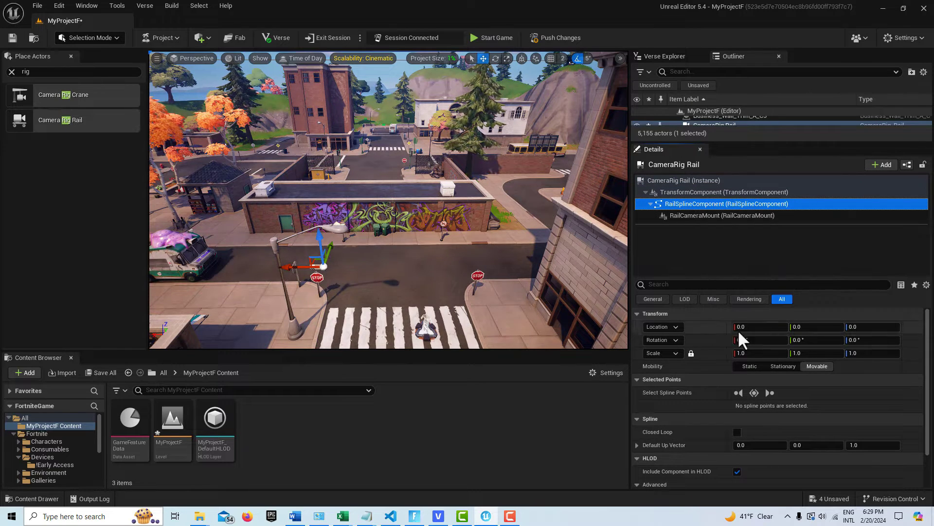
{"action": "left_click", "coordinate": [729, 192]}
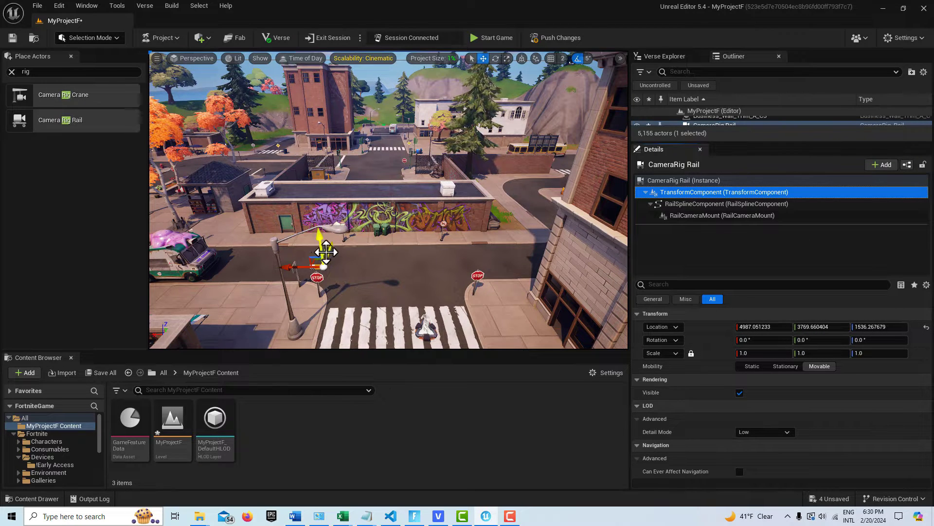
{"action": "left_click", "coordinate": [322, 252]}
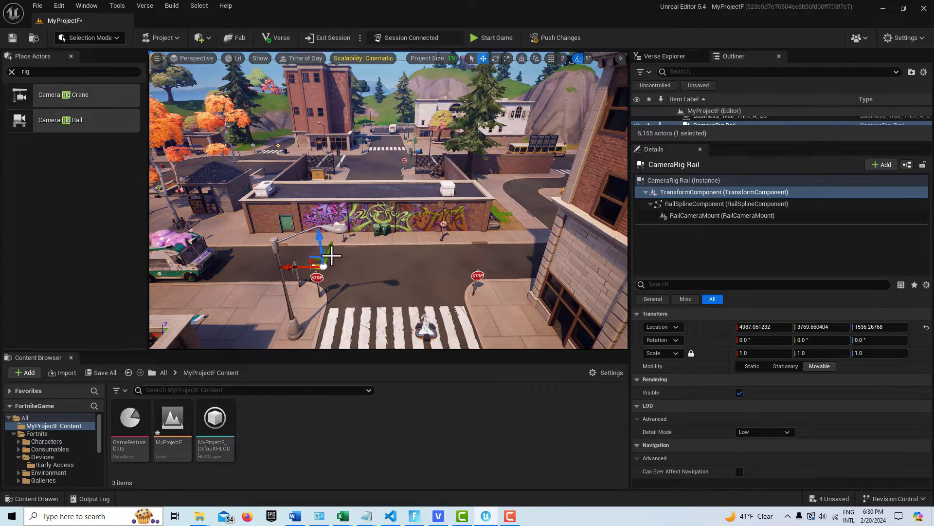
{"action": "right_click_drag", "start_coordinate": [292, 284], "coordinate": [296, 312]}
{"action": "key", "text": "w"}
{"action": "key", "text": "w"}
{"action": "key", "text": "s"}
{"action": "key", "text": "w"}
{"action": "scroll", "coordinate": [335, 307], "scroll_direction": "down", "scroll_amount": 3}
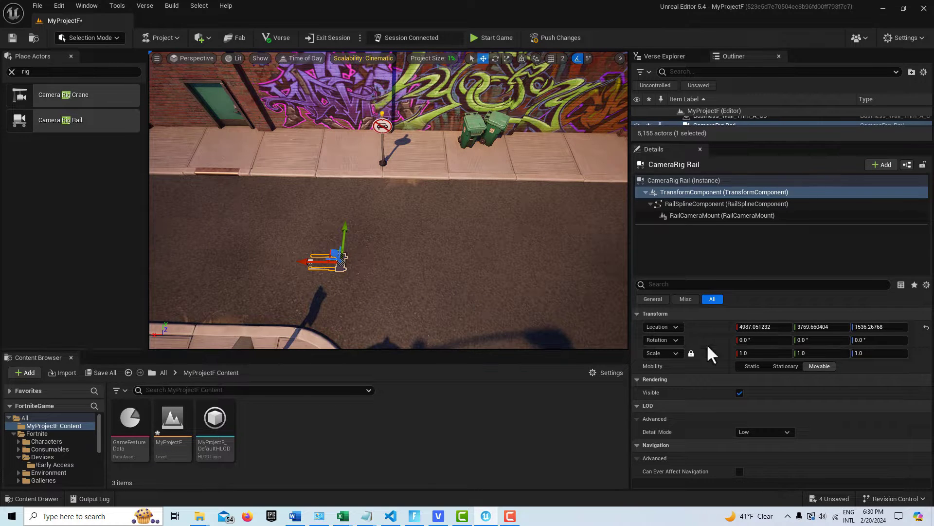
Rotate the whole CameraRig Rail instance 180° about the Z axis.
{"action": "left_click", "coordinate": [719, 205]}
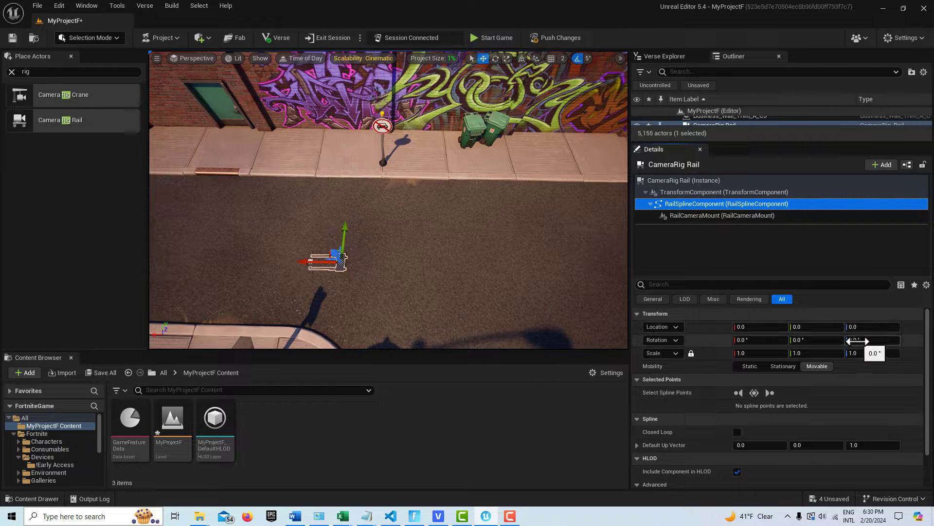
{"action": "left_click", "coordinate": [703, 182]}
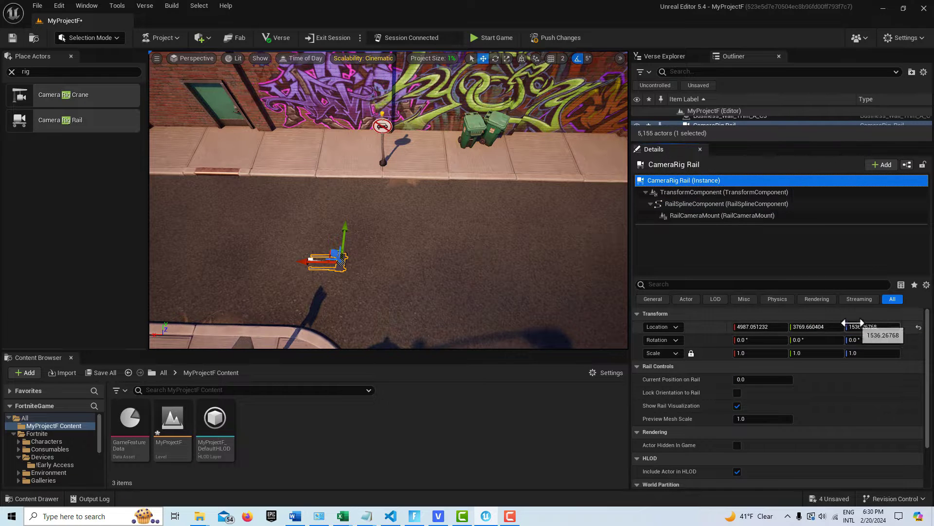
{"action": "left_click", "coordinate": [866, 339]}
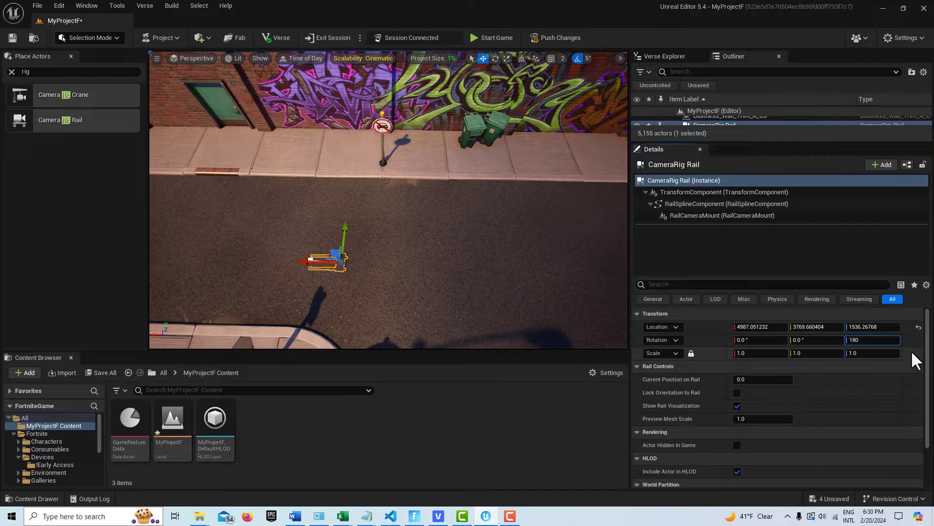
{"action": "type", "text": "180"}
{"action": "key", "text": "Return"}
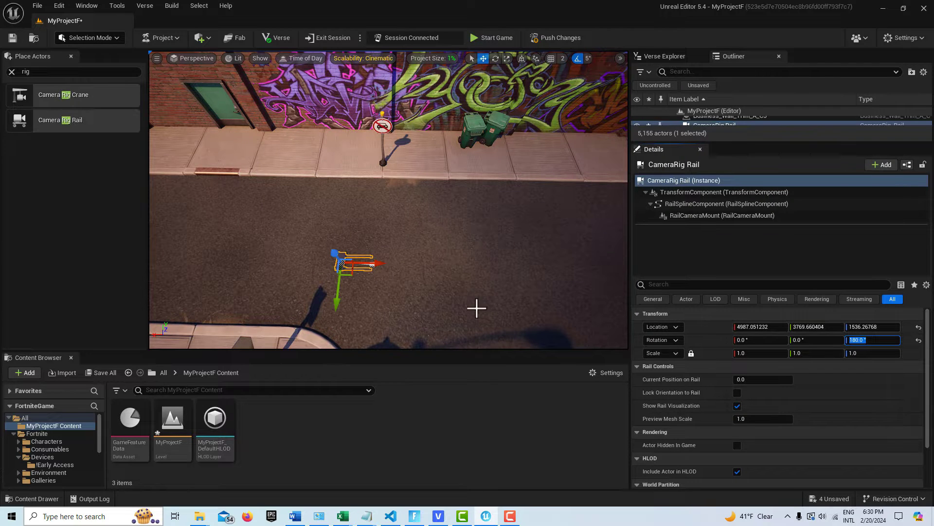
Turn off Show Rail Visualization for the rail so only its bare spline is displayed close up.
{"action": "left_click", "coordinate": [737, 406]}
{"action": "right_click_drag", "start_coordinate": [409, 288], "coordinate": [408, 314]}
{"action": "key", "text": "w"}
{"action": "key", "text": "s"}
{"action": "key", "text": "w"}
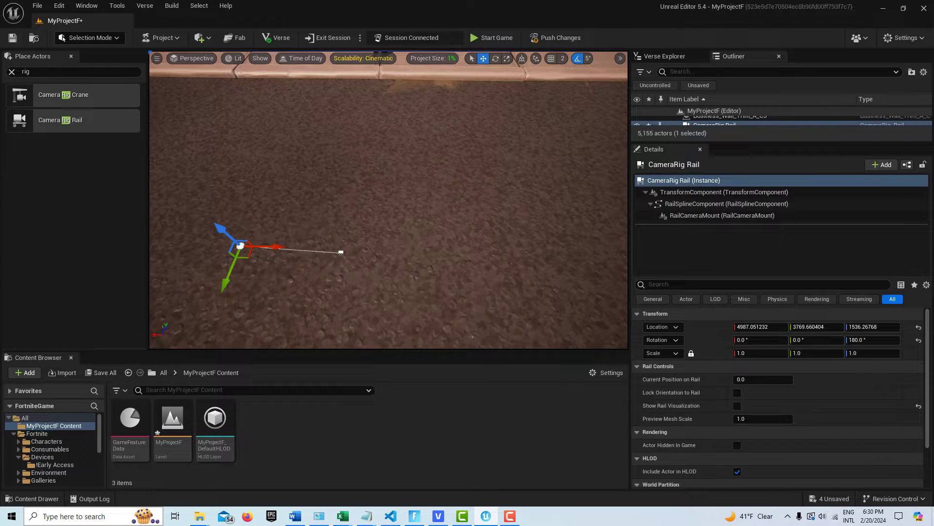
{"action": "right_click_drag", "start_coordinate": [409, 312], "coordinate": [551, 244]}
{"action": "right_click_drag", "start_coordinate": [408, 277], "coordinate": [411, 304]}
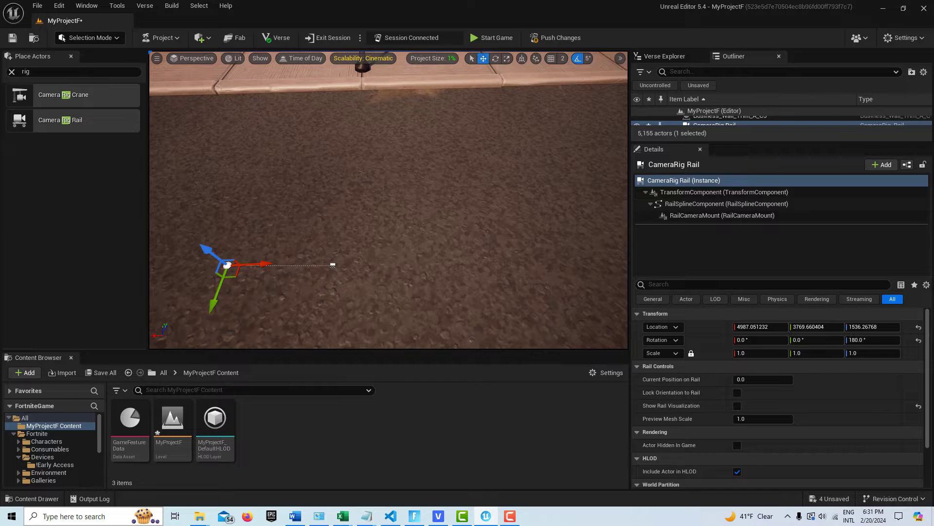
Select the RailSplineComponent, switch the viewport to the Top view and frame the spline.
{"action": "left_click", "coordinate": [711, 207]}
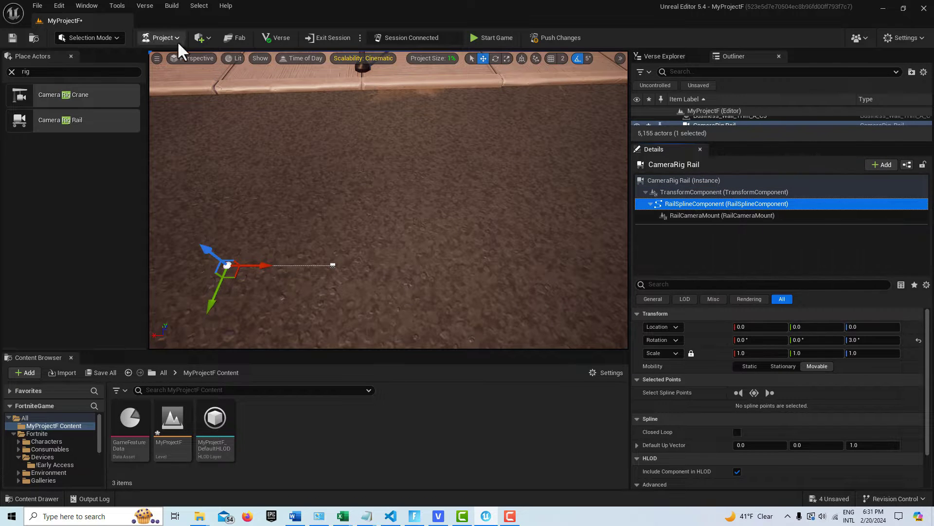
{"action": "left_click", "coordinate": [191, 55]}
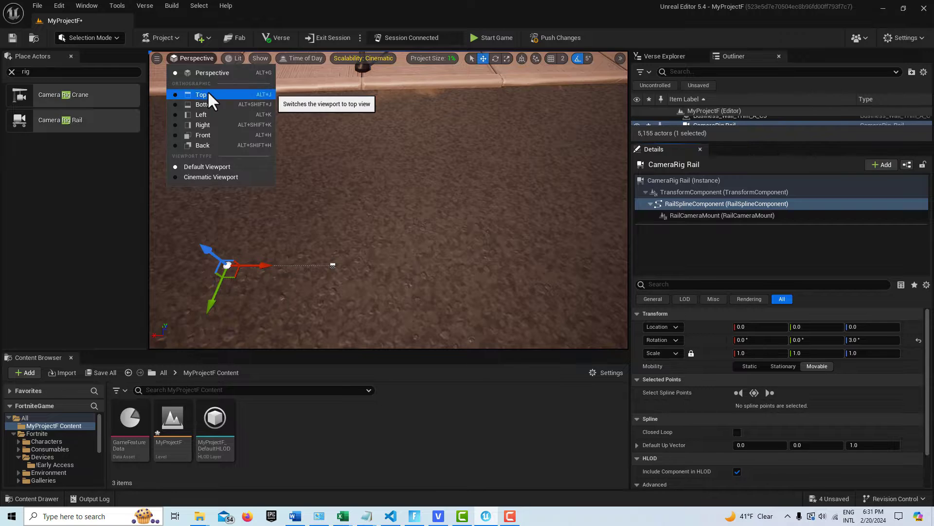
{"action": "left_click", "coordinate": [207, 91]}
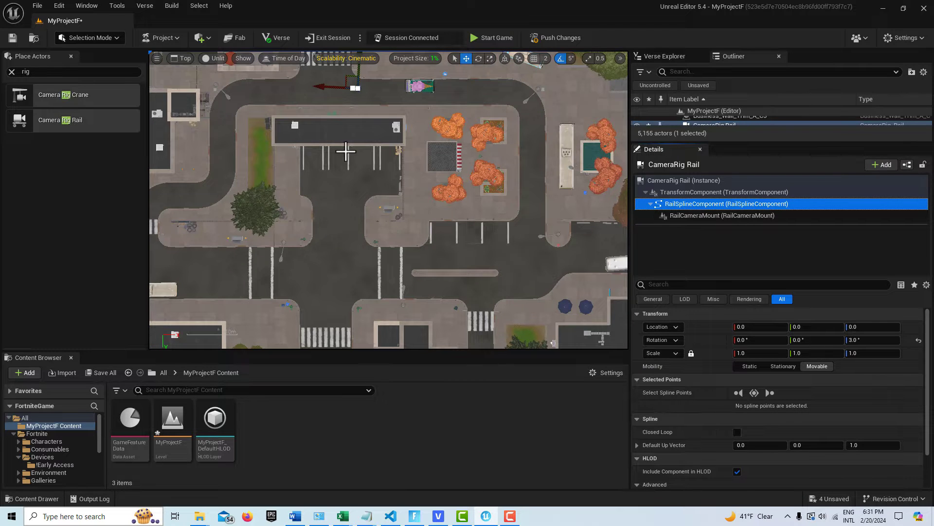
{"action": "key", "text": "f"}
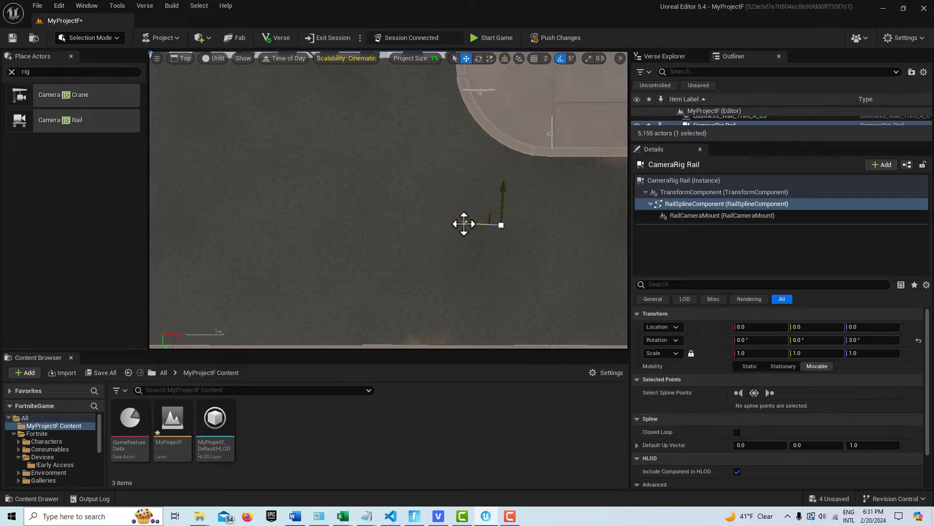
Lengthen the rail by moving the spline's end point along the street to about X 627.
{"action": "left_click", "coordinate": [464, 224]}
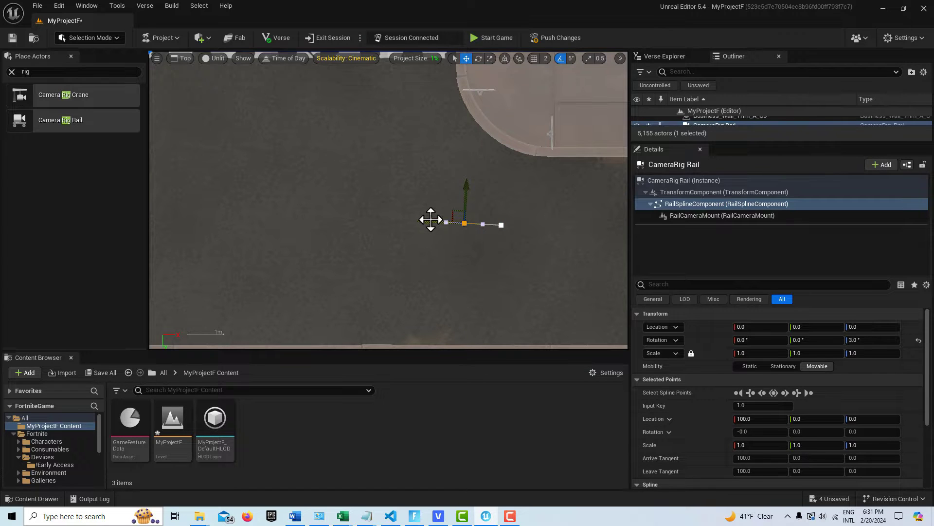
{"action": "left_click_drag", "start_coordinate": [431, 220], "coordinate": [237, 220]}
{"action": "scroll", "coordinate": [326, 251], "scroll_direction": "down", "scroll_amount": 2}
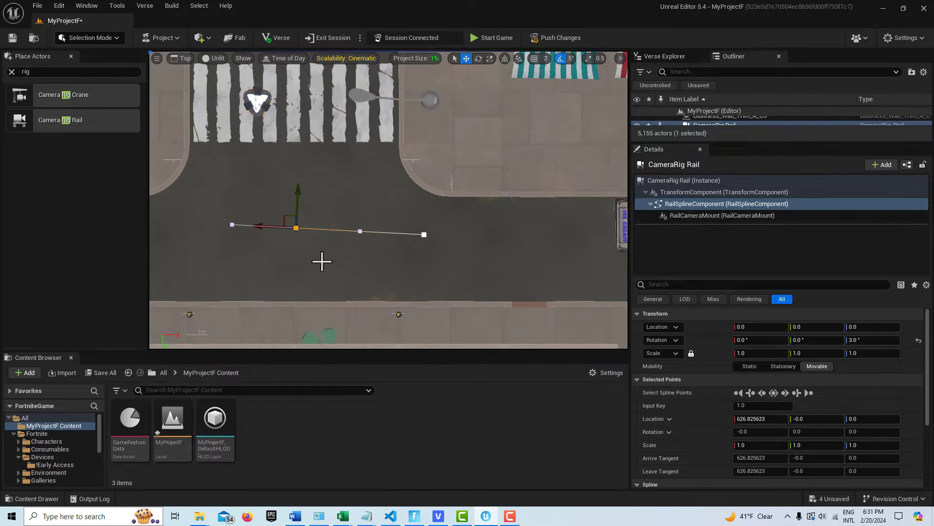
{"action": "scroll", "coordinate": [321, 261], "scroll_direction": "down", "scroll_amount": 2}
{"action": "right_click_drag", "start_coordinate": [319, 261], "coordinate": [505, 250]}
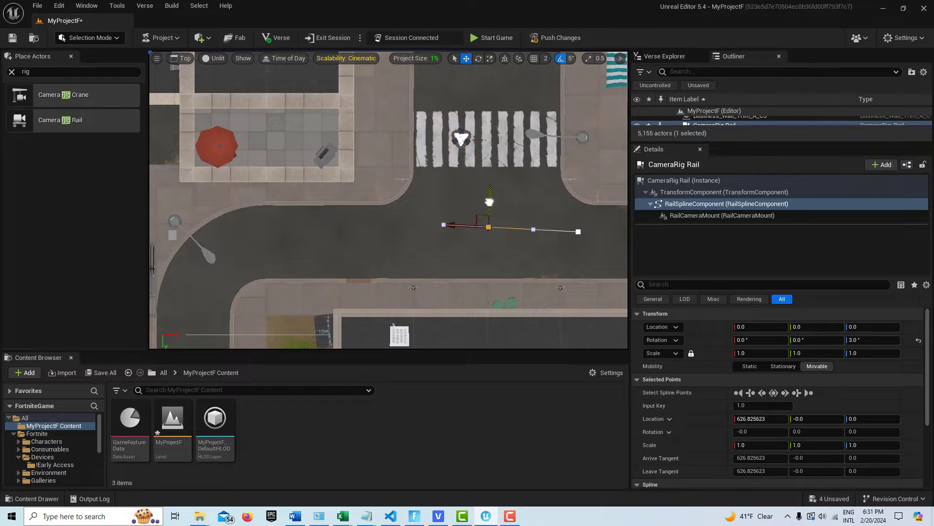
Extend the spline's end point along the street to the road bend, at about X 2565, Y -279.
{"action": "left_click_drag", "start_coordinate": [490, 201], "coordinate": [482, 207]}
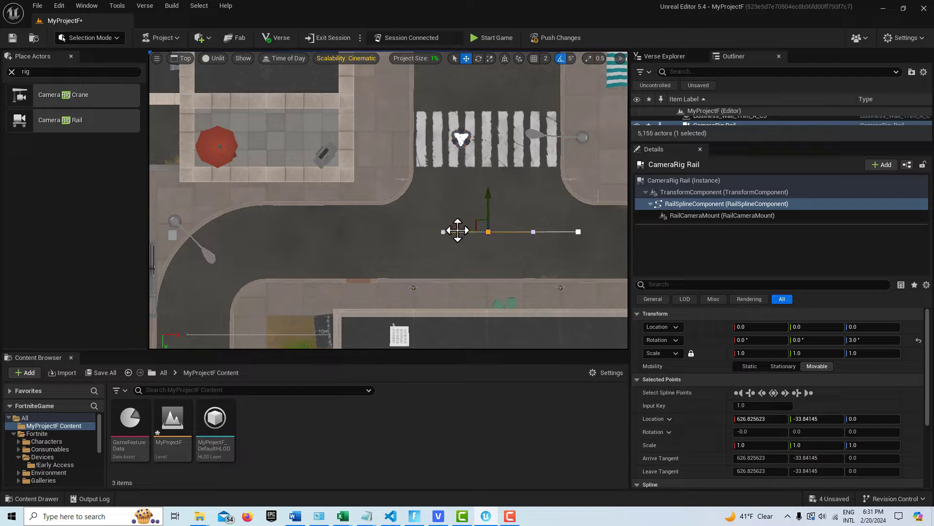
{"action": "left_click_drag", "start_coordinate": [453, 233], "coordinate": [196, 240]}
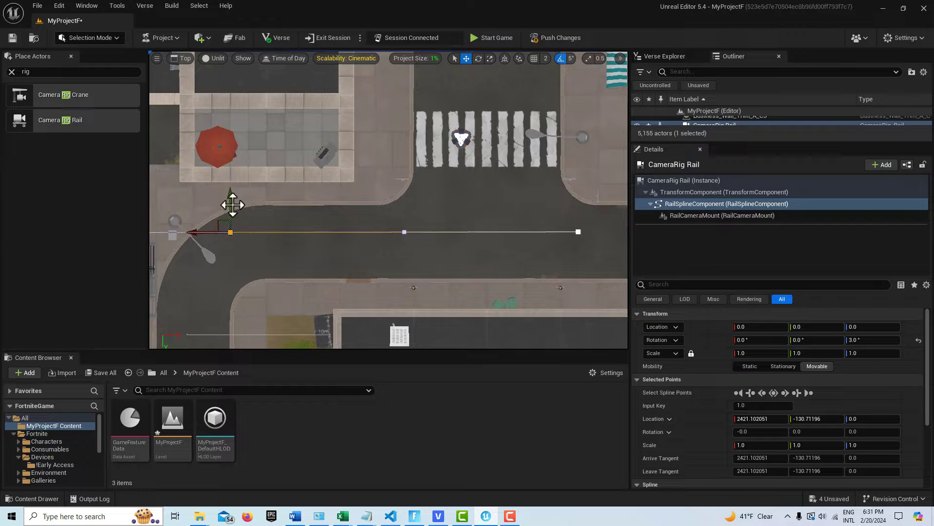
{"action": "left_click_drag", "start_coordinate": [230, 200], "coordinate": [226, 219]}
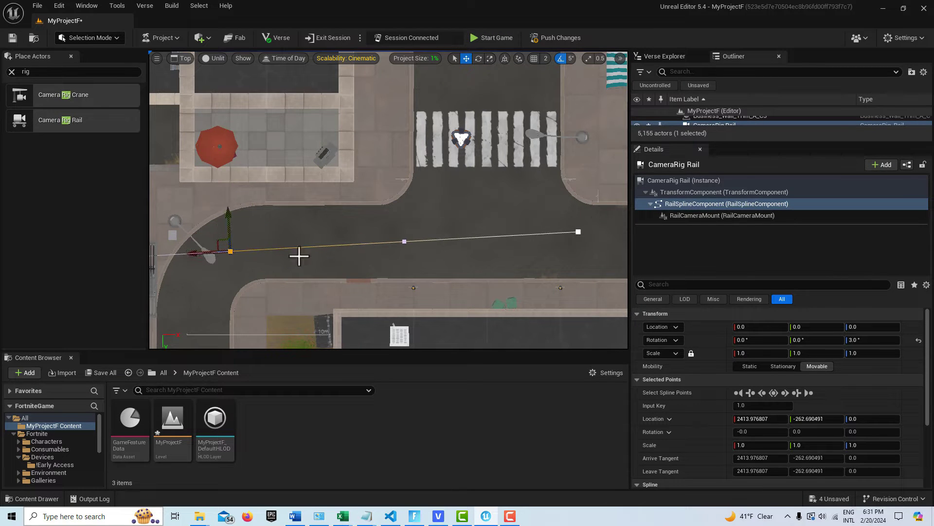
{"action": "right_click_drag", "start_coordinate": [306, 265], "coordinate": [449, 176]}
{"action": "scroll", "coordinate": [449, 177], "scroll_direction": "down", "scroll_amount": 1}
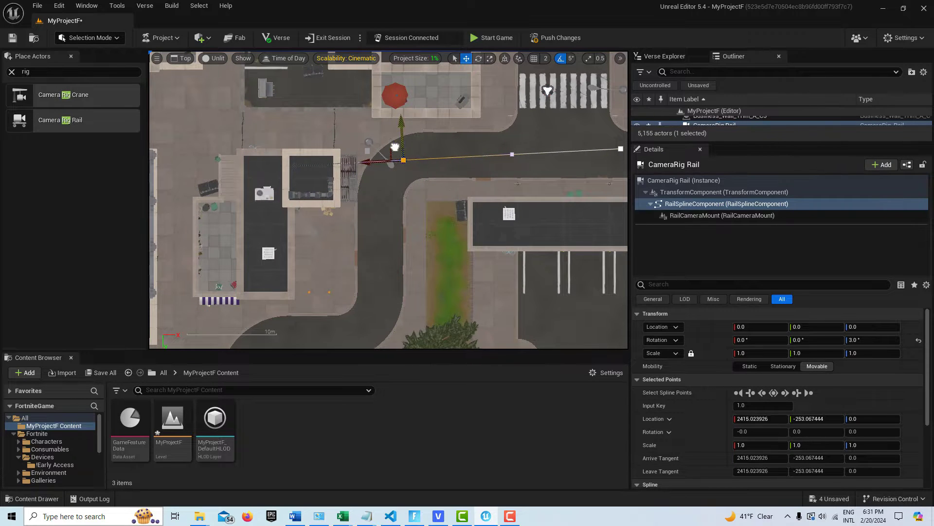
{"action": "left_click_drag", "start_coordinate": [393, 146], "coordinate": [360, 163]}
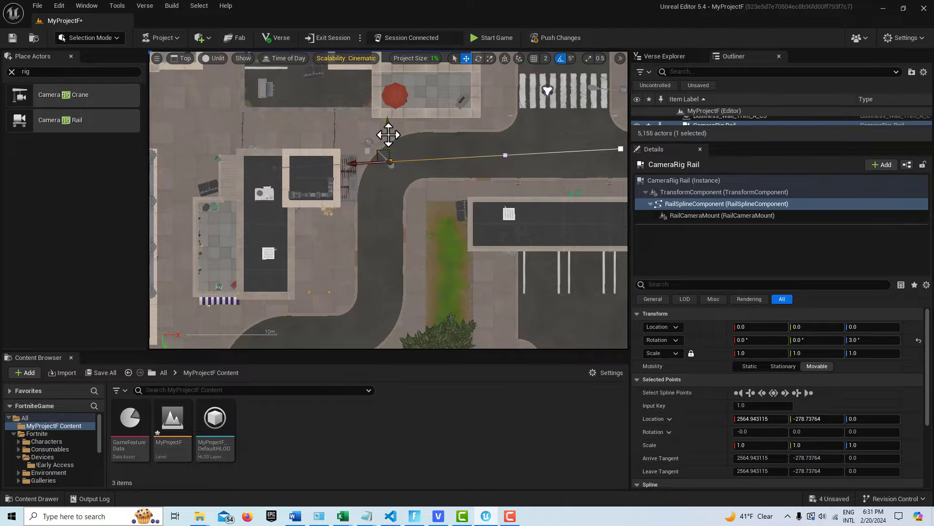
Add a third spline point around the bend near the tree, at about X 2387, Y -1915.
{"action": "left_click_drag", "start_coordinate": [388, 135], "coordinate": [396, 281], "text": "alt"}
{"action": "scroll", "coordinate": [388, 138], "scroll_direction": "down", "scroll_amount": 2}
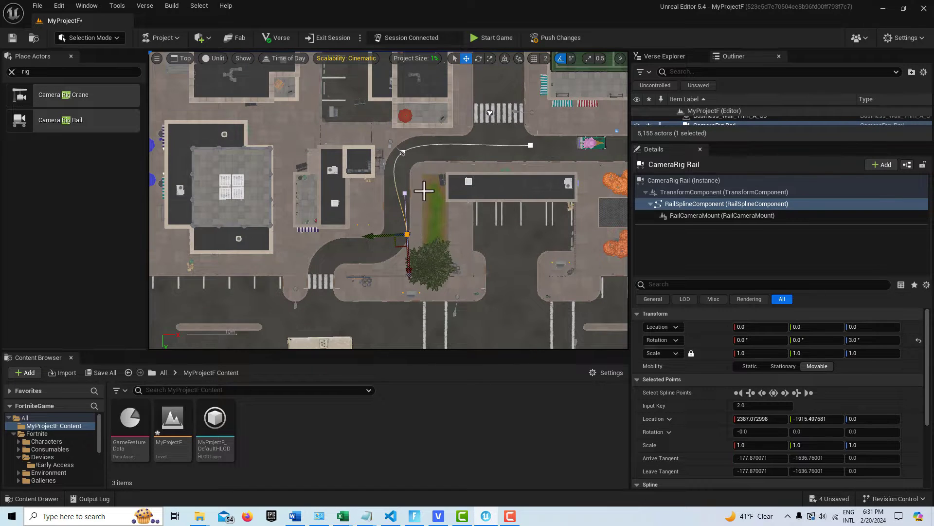
{"action": "scroll", "coordinate": [439, 218], "scroll_direction": "up", "scroll_amount": 2}
{"action": "mouse_move", "coordinate": [416, 221]}
{"action": "right_mouse_down"}
{"action": "mouse_move", "coordinate": [463, 211]}
{"action": "mouse_move", "coordinate": [412, 244]}
{"action": "mouse_move", "coordinate": [414, 215]}
{"action": "mouse_move", "coordinate": [446, 214]}
{"action": "mouse_move", "coordinate": [434, 222]}
{"action": "right_mouse_up"}
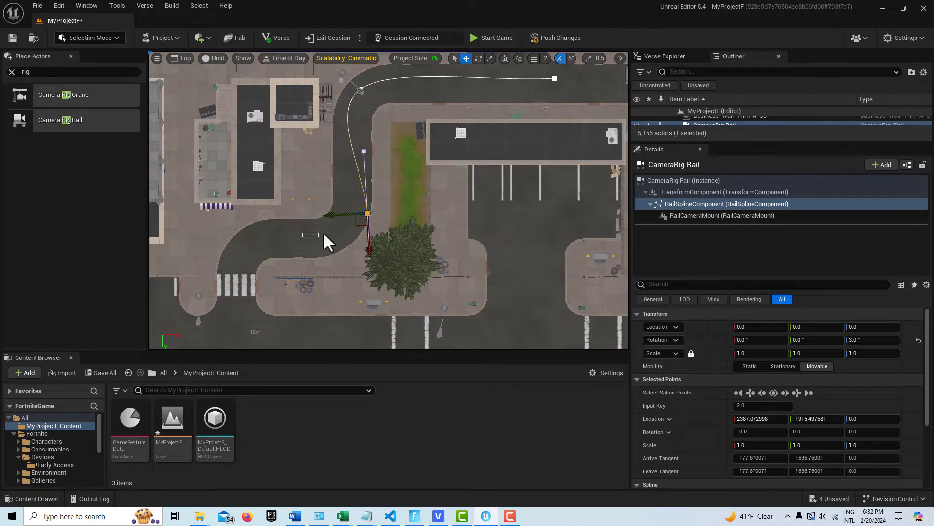
{"action": "right_click_drag", "start_coordinate": [308, 236], "coordinate": [414, 206]}
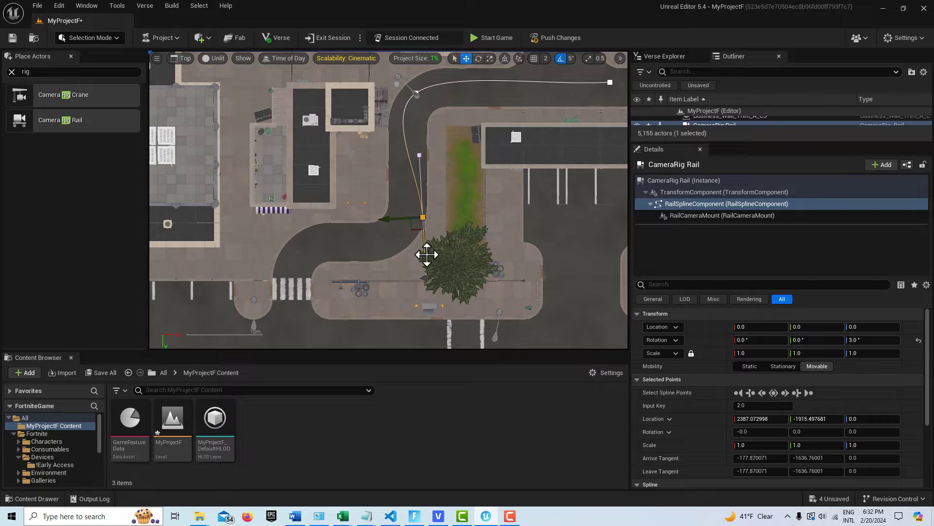
{"action": "left_click_drag", "start_coordinate": [426, 254], "coordinate": [428, 282], "text": "alt"}
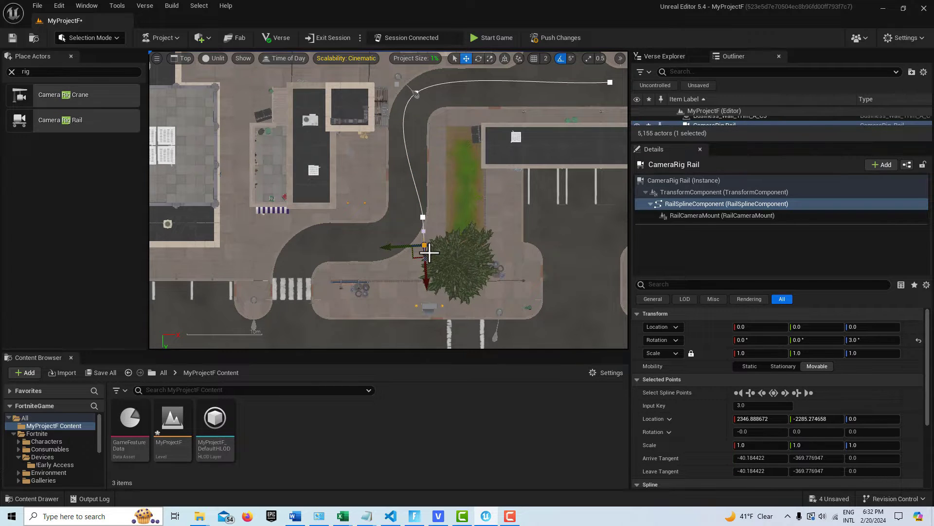
{"action": "key", "text": "Delete"}
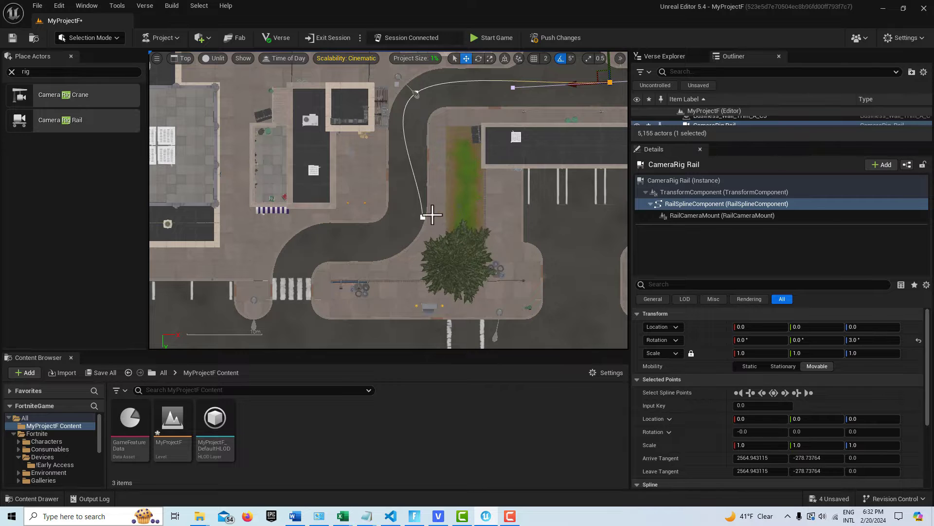
Shift the third spline point sideways toward the middle of the road, to about X 2653, Y -1944.
{"action": "left_click", "coordinate": [421, 217]}
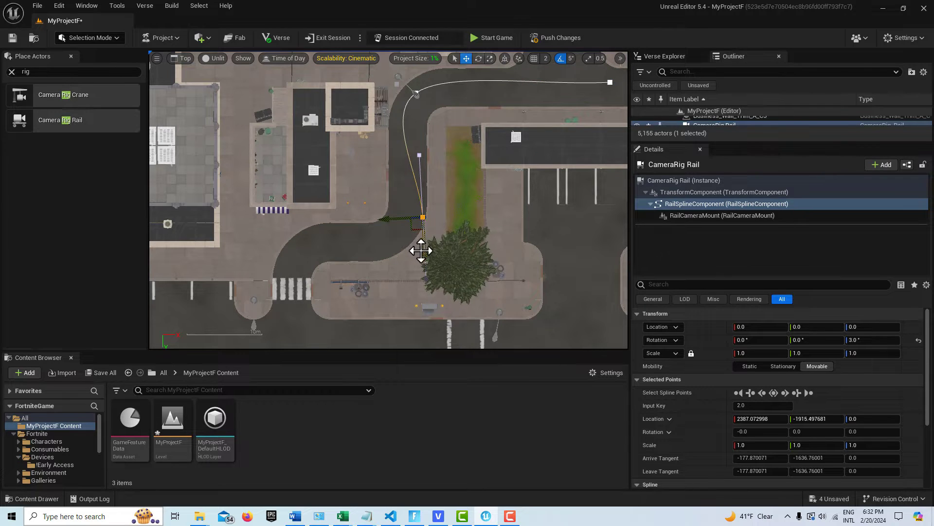
{"action": "left_click_drag", "start_coordinate": [390, 217], "coordinate": [370, 223]}
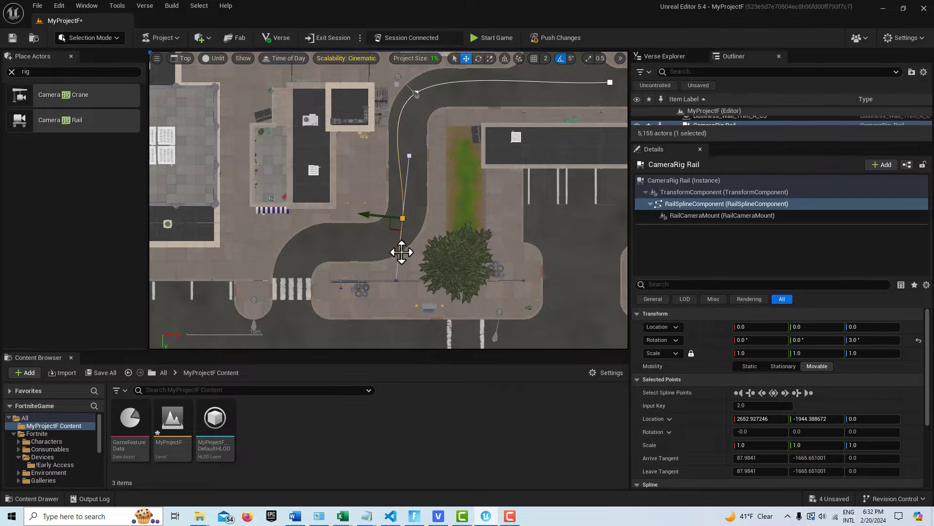
Move the third spline point to about X 2667, Y -2208 and add a point around the bend at about X 3852, Y -2145.
{"action": "left_click_drag", "start_coordinate": [395, 256], "coordinate": [391, 274]}
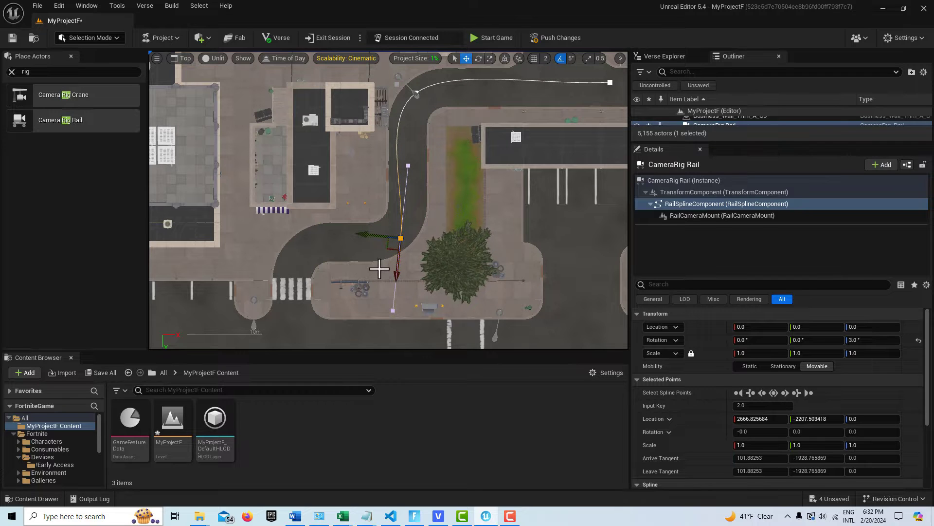
{"action": "left_click_drag", "start_coordinate": [367, 238], "coordinate": [313, 230], "text": "alt"}
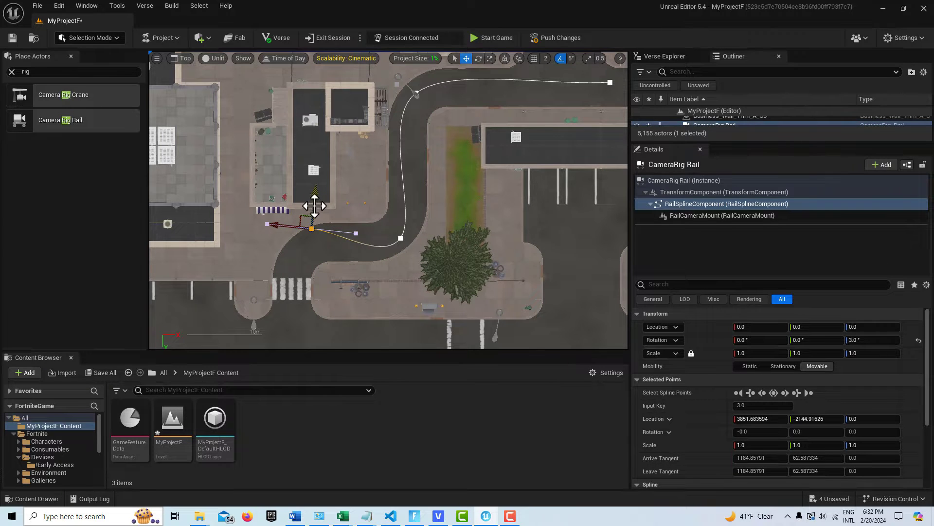
Add a spline point beyond the crosswalk at about X 3940, Y -3825, and move the preceding point into the road at about X 3925, Y -2506.
{"action": "left_click_drag", "start_coordinate": [314, 205], "coordinate": [299, 331], "text": "alt"}
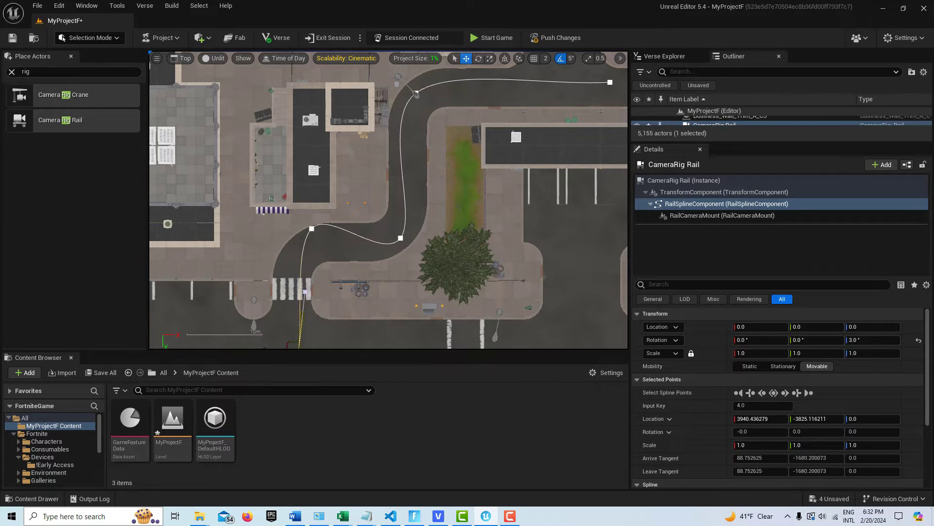
{"action": "left_click", "coordinate": [311, 226]}
{"action": "left_click_drag", "start_coordinate": [304, 244], "coordinate": [290, 279]}
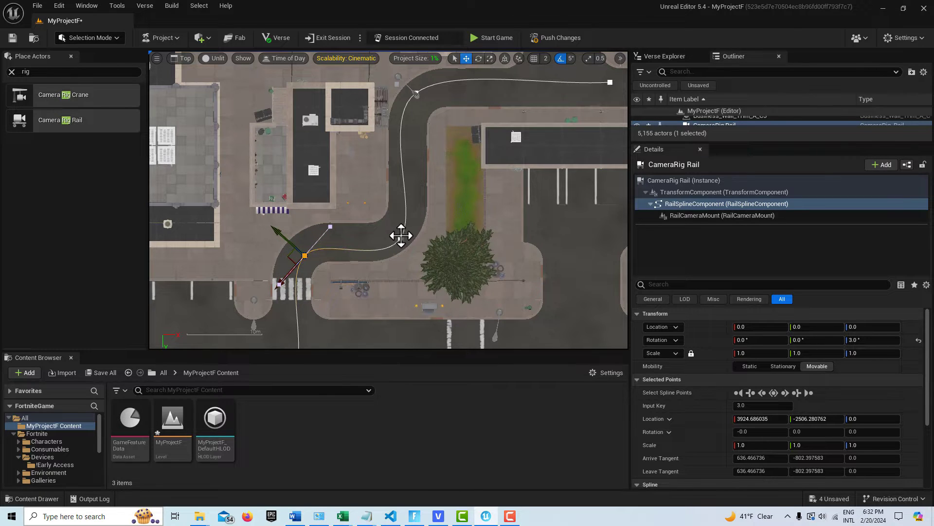
Extend the rail from the point beside the bus with a new spline point along the wide street, at about X 469, Y -3852.
{"action": "right_click_drag", "start_coordinate": [384, 317], "coordinate": [388, 178]}
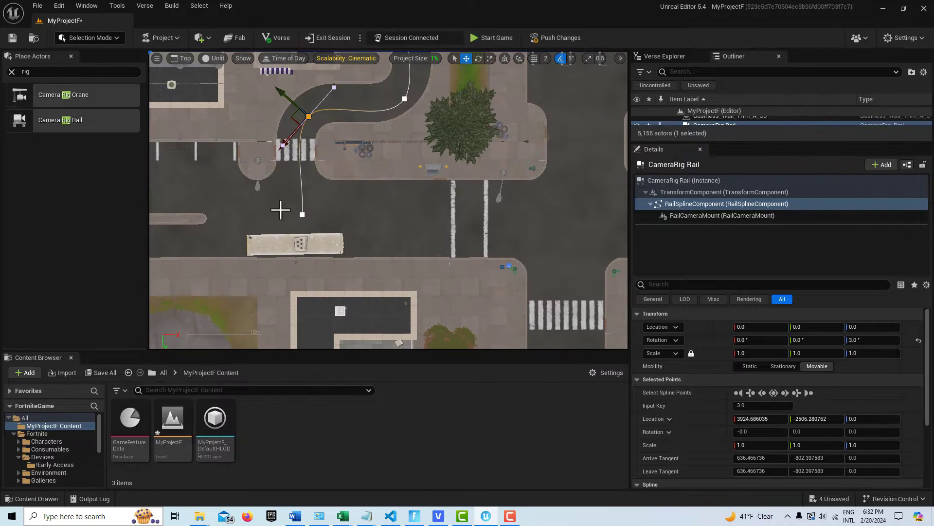
{"action": "left_click", "coordinate": [303, 215]}
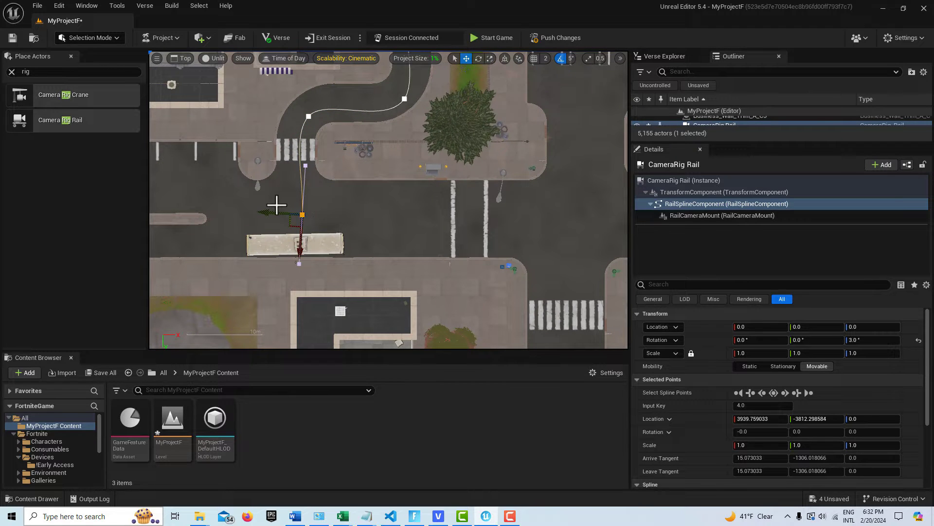
{"action": "left_click_drag", "start_coordinate": [302, 215], "coordinate": [563, 232], "text": "alt"}
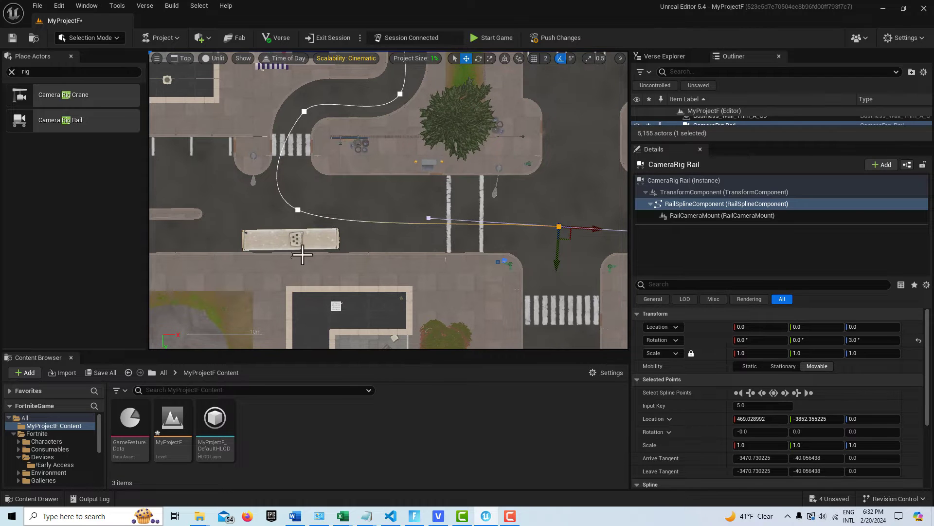
Continue the rail along the wide street past the median with a new spline point at about X -3506, Y -3898.
{"action": "right_click_drag", "start_coordinate": [554, 313], "coordinate": [198, 299]}
{"action": "right_click_drag", "start_coordinate": [413, 243], "coordinate": [350, 247]}
{"action": "scroll", "coordinate": [349, 247], "scroll_direction": "down", "scroll_amount": 2}
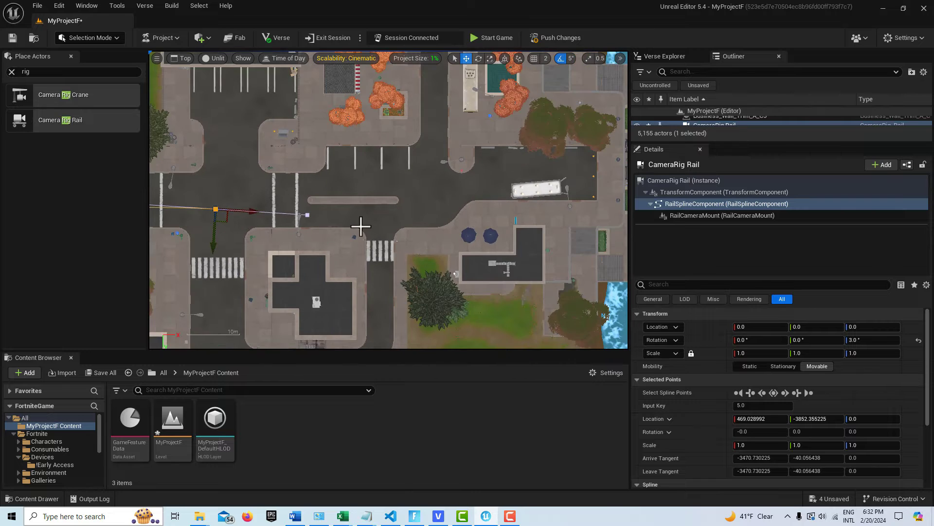
{"action": "scroll", "coordinate": [395, 202], "scroll_direction": "down", "scroll_amount": 2}
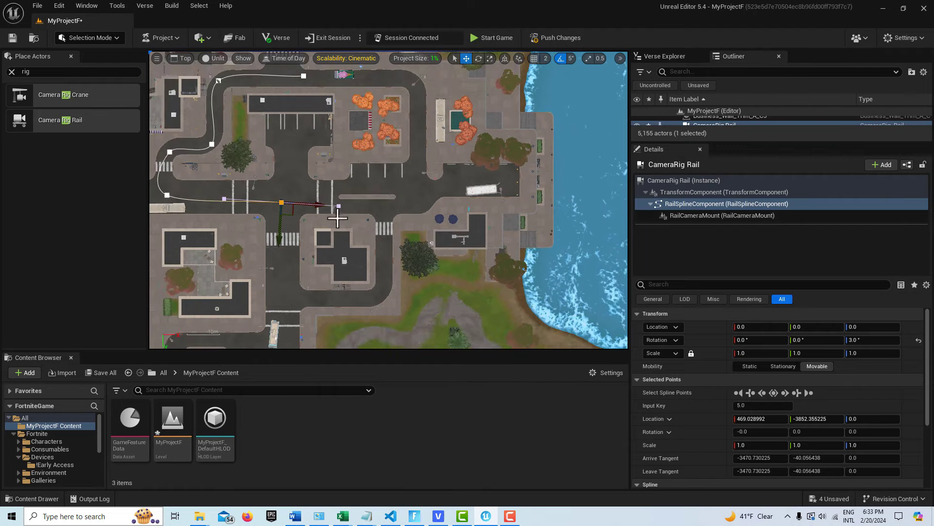
{"action": "scroll", "coordinate": [338, 220], "scroll_direction": "up", "scroll_amount": 2}
{"action": "scroll", "coordinate": [324, 217], "scroll_direction": "up", "scroll_amount": 2}
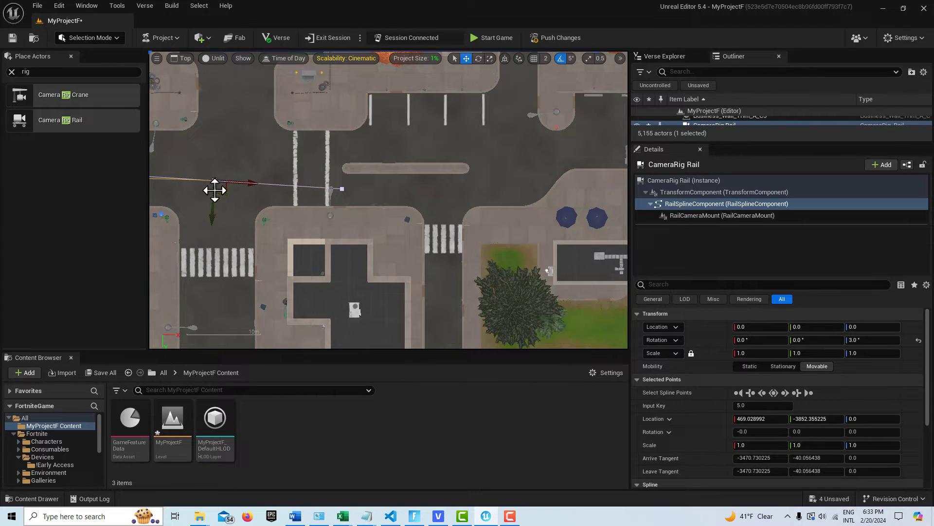
{"action": "left_click_drag", "start_coordinate": [249, 185], "coordinate": [541, 201], "text": "alt"}
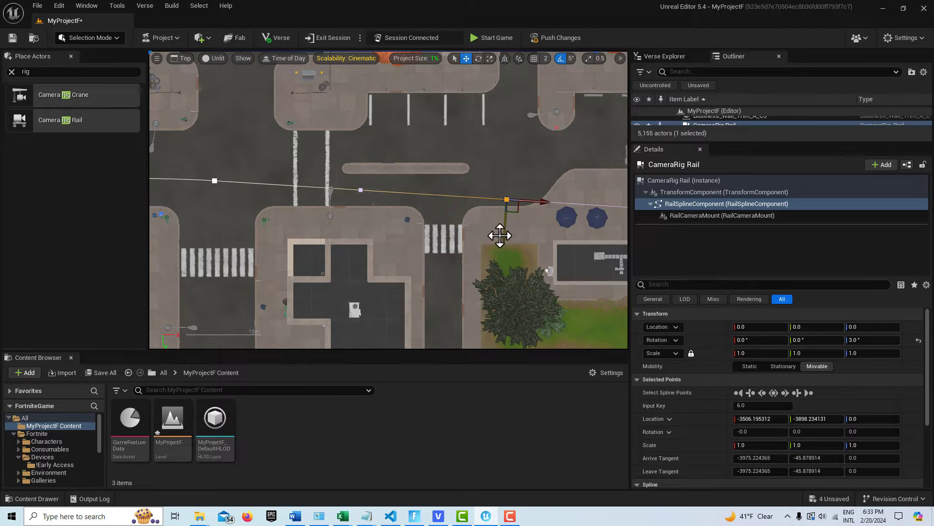
Add a spline point toward the side street at about X -3523, Y -2449, and move the corner point to about X -3428, Y -3676.
{"action": "left_click_drag", "start_coordinate": [504, 235], "coordinate": [511, 129], "text": "alt"}
{"action": "right_click_drag", "start_coordinate": [547, 157], "coordinate": [518, 255]}
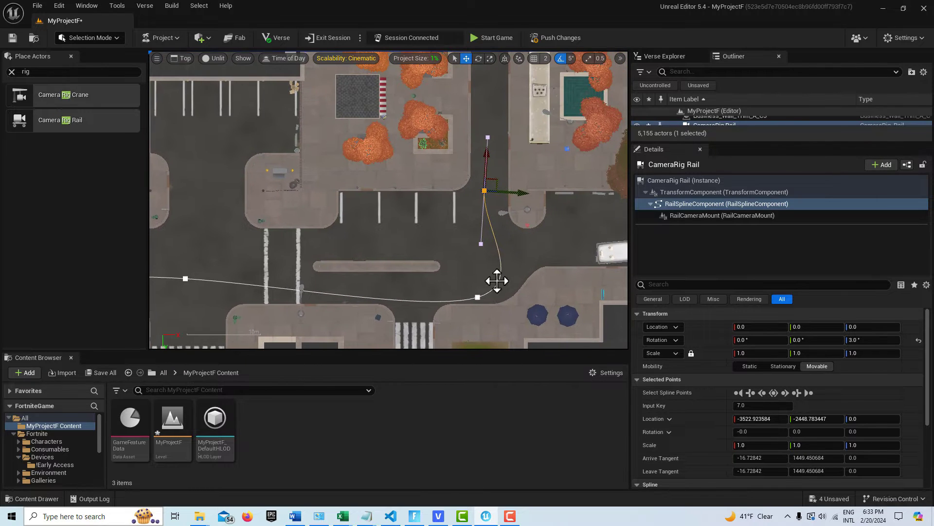
{"action": "left_click", "coordinate": [477, 297]}
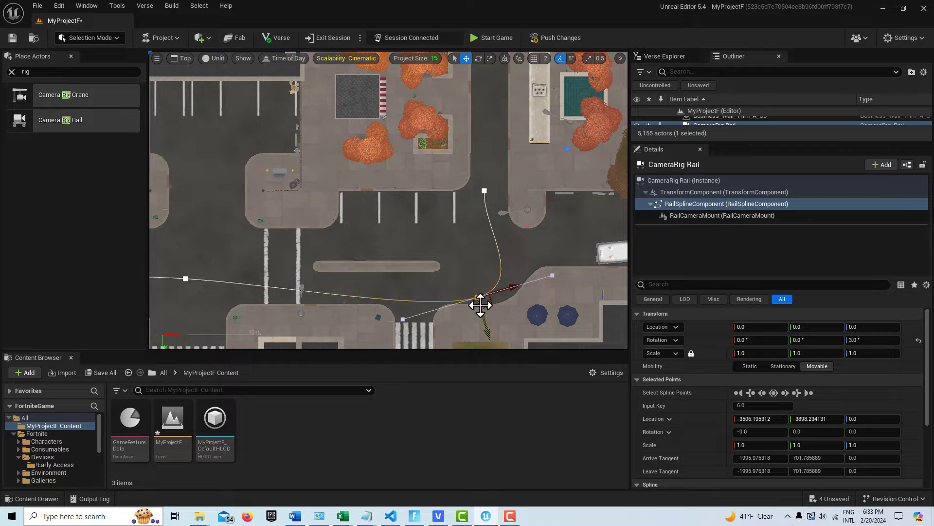
{"action": "left_click_drag", "start_coordinate": [488, 323], "coordinate": [482, 306]}
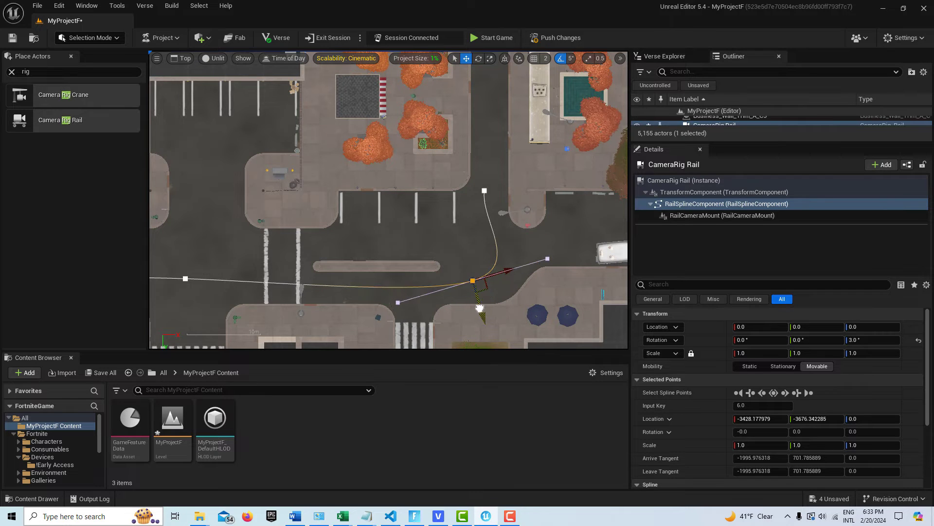
Move the last spline point up the side street to the bend by the parked truck, at about X -3389, Y -70.
{"action": "left_click", "coordinate": [485, 189]}
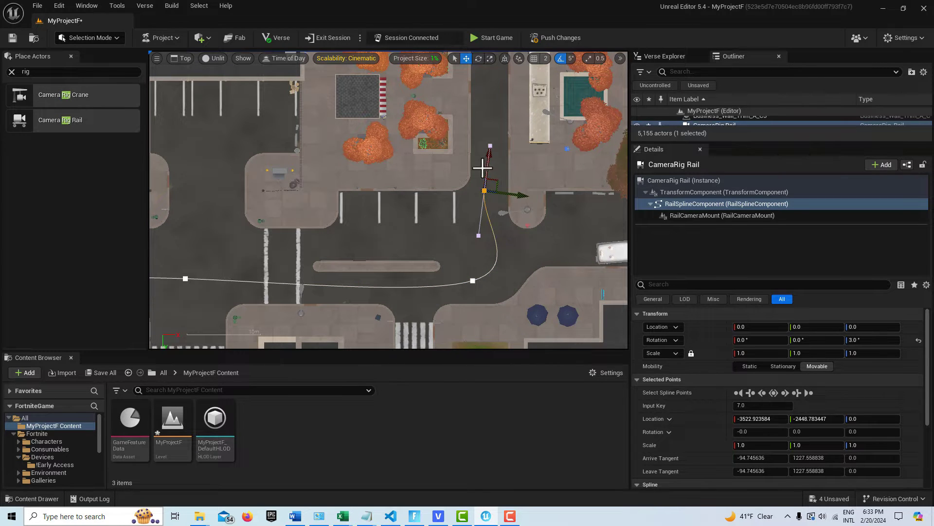
{"action": "left_click_drag", "start_coordinate": [487, 161], "coordinate": [494, 104]}
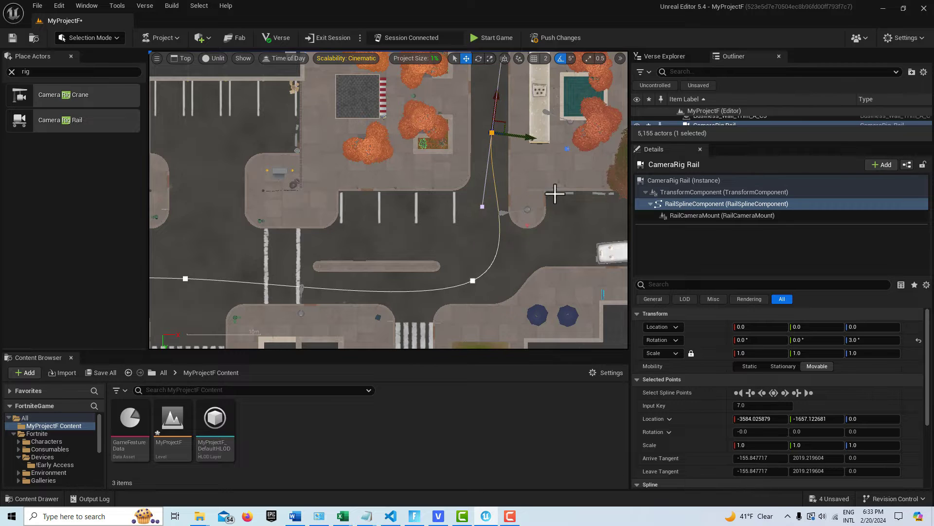
{"action": "right_click_drag", "start_coordinate": [547, 180], "coordinate": [531, 349]}
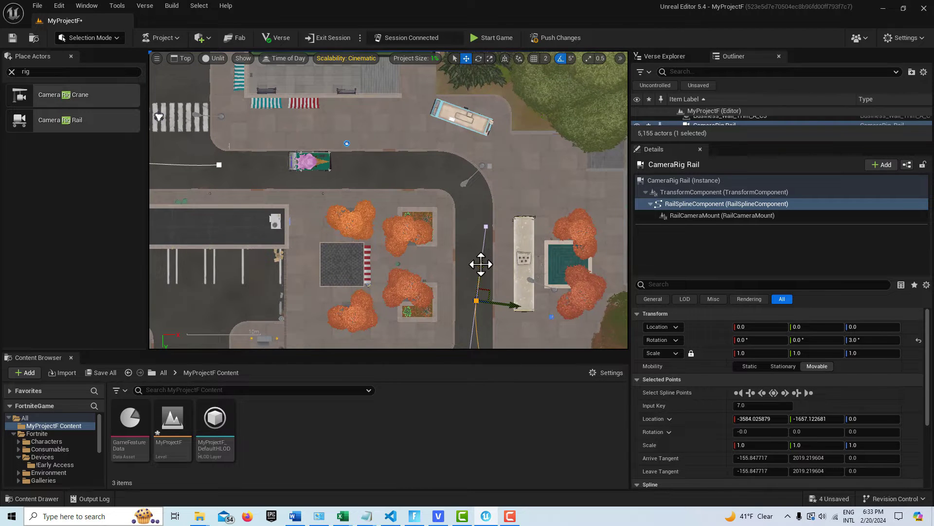
{"action": "left_click_drag", "start_coordinate": [480, 264], "coordinate": [471, 147]}
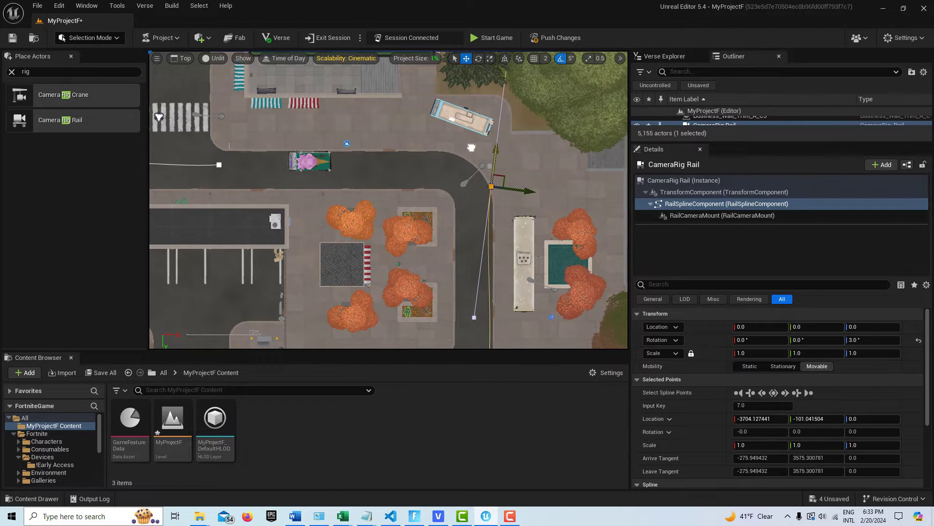
{"action": "mouse_move", "coordinate": [492, 182]}
{"action": "left_mouse_down"}
{"action": "mouse_move", "coordinate": [471, 182]}
{"action": "mouse_move", "coordinate": [500, 184]}
{"action": "mouse_move", "coordinate": [483, 184]}
{"action": "left_mouse_up"}
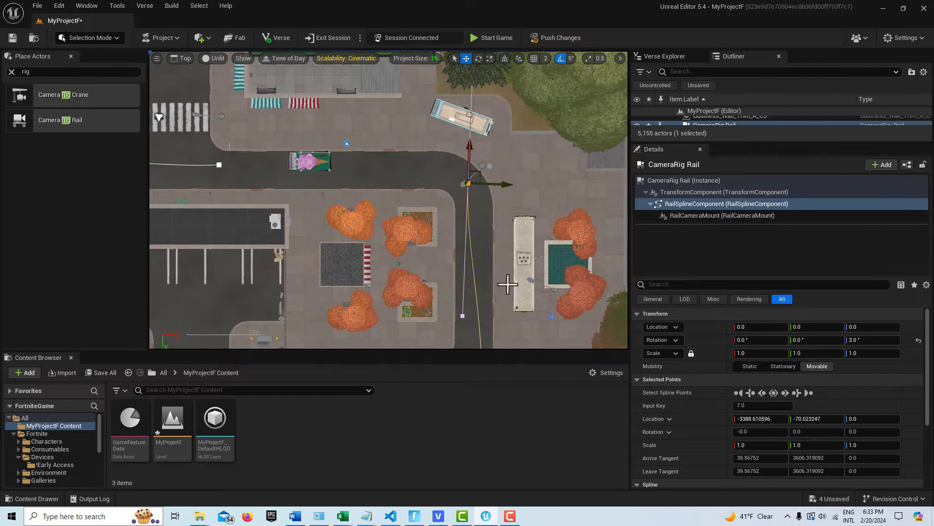
Move the corner spline point near the end of the median inward to about X -3297, Y -3543.
{"action": "right_click_drag", "start_coordinate": [505, 303], "coordinate": [500, 184]}
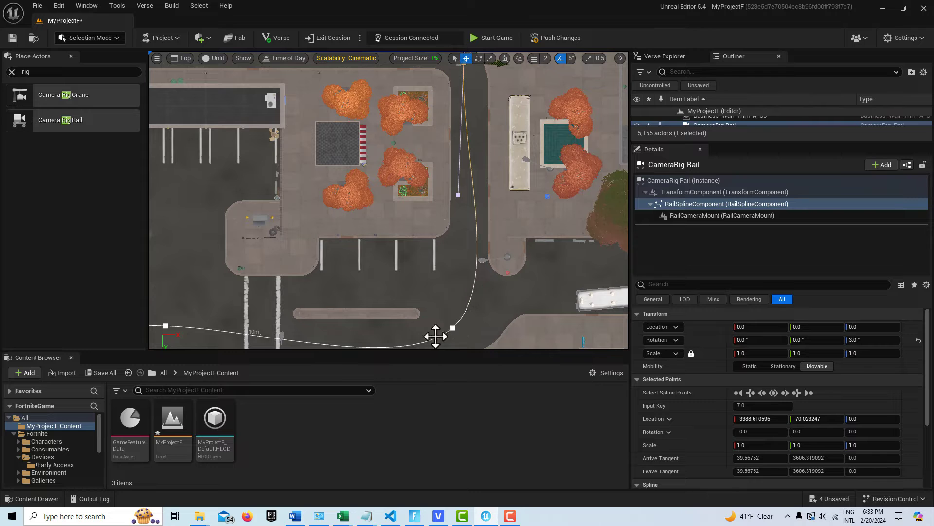
{"action": "left_click", "coordinate": [452, 329]}
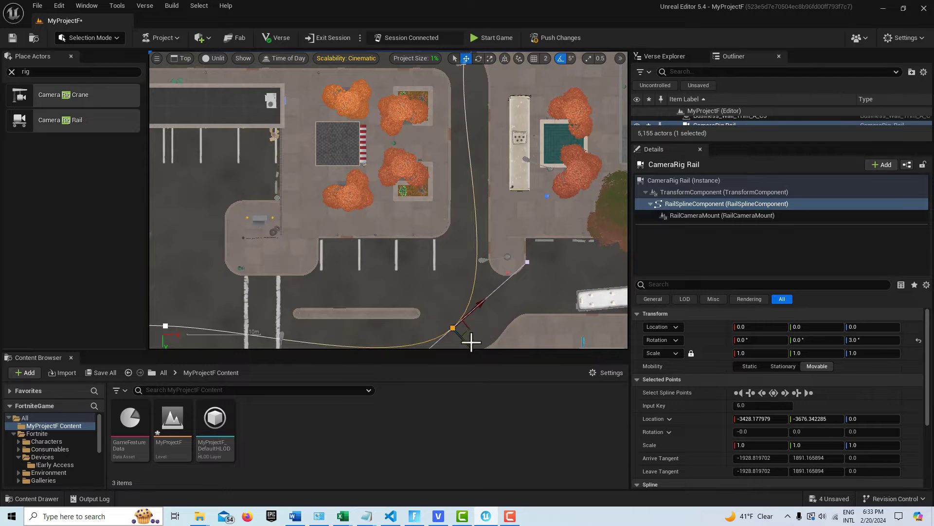
{"action": "left_click_drag", "start_coordinate": [470, 343], "coordinate": [458, 335]}
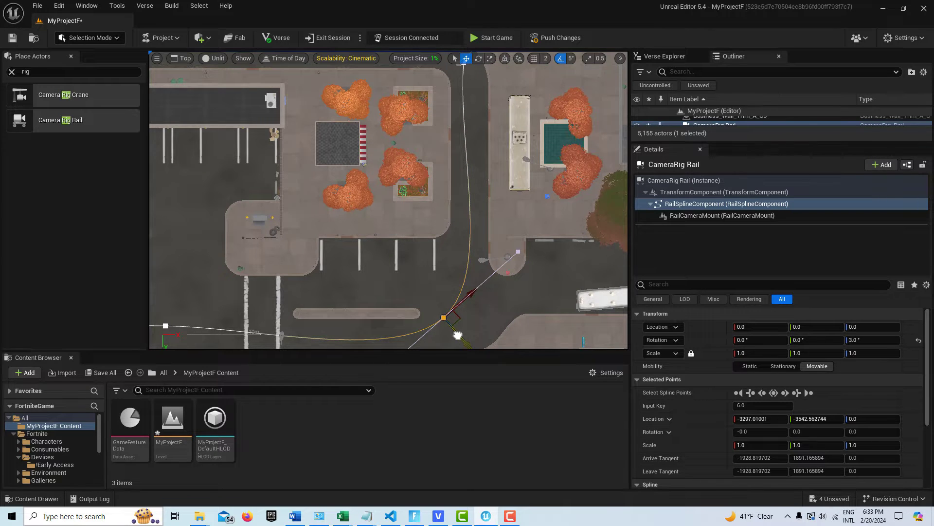
Add a spline point from the side-street bend back toward the rail's start, at about X -471, Y 7.
{"action": "right_click_drag", "start_coordinate": [443, 136], "coordinate": [462, 265]}
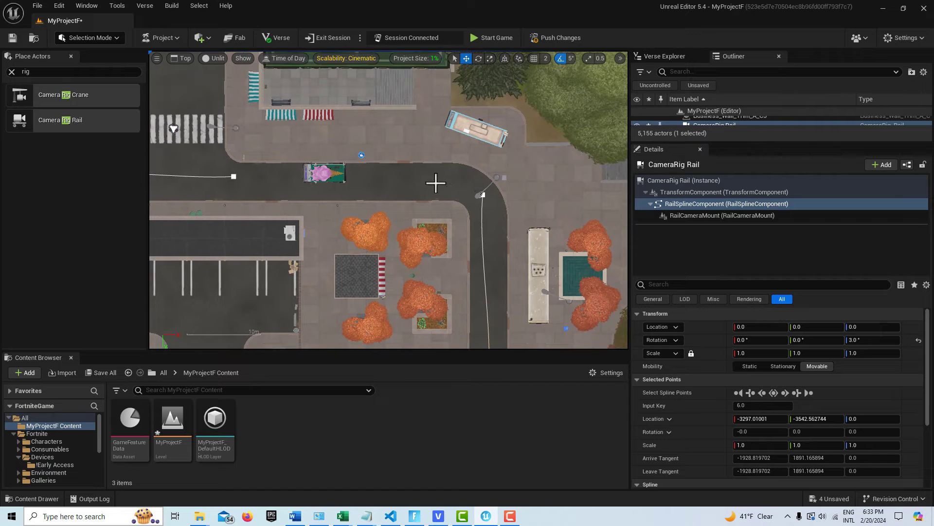
{"action": "left_click", "coordinate": [481, 195]}
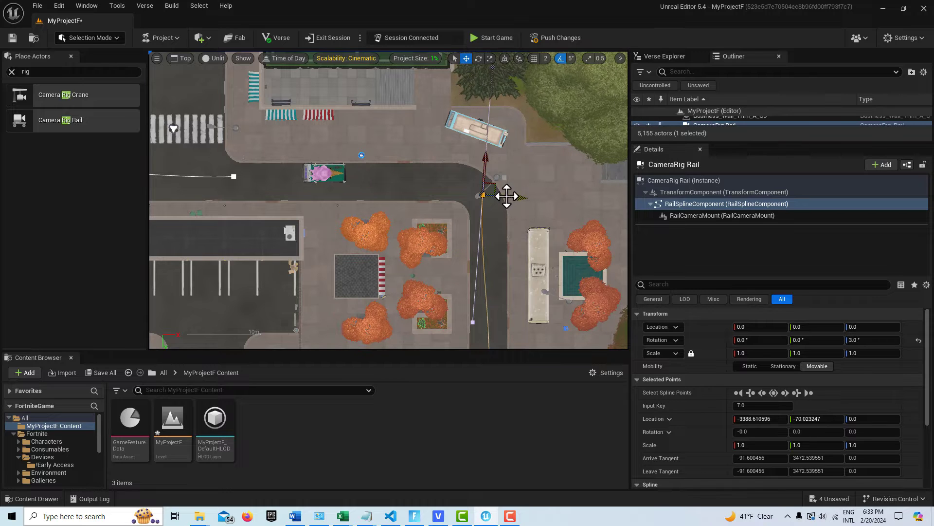
{"action": "left_click_drag", "start_coordinate": [506, 196], "coordinate": [293, 179], "text": "alt"}
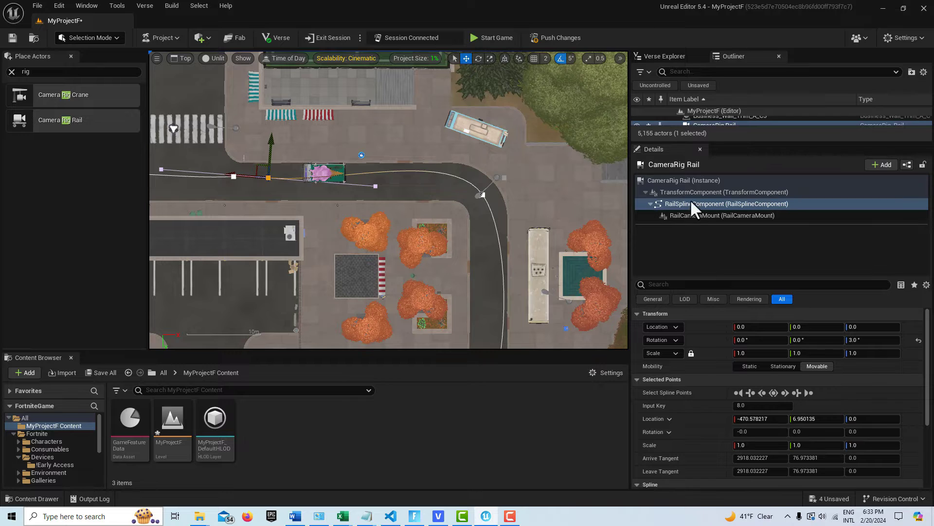
Turn the rail spline into a closed loop and delete the redundant last point next to the start point.
{"action": "left_click", "coordinate": [728, 207]}
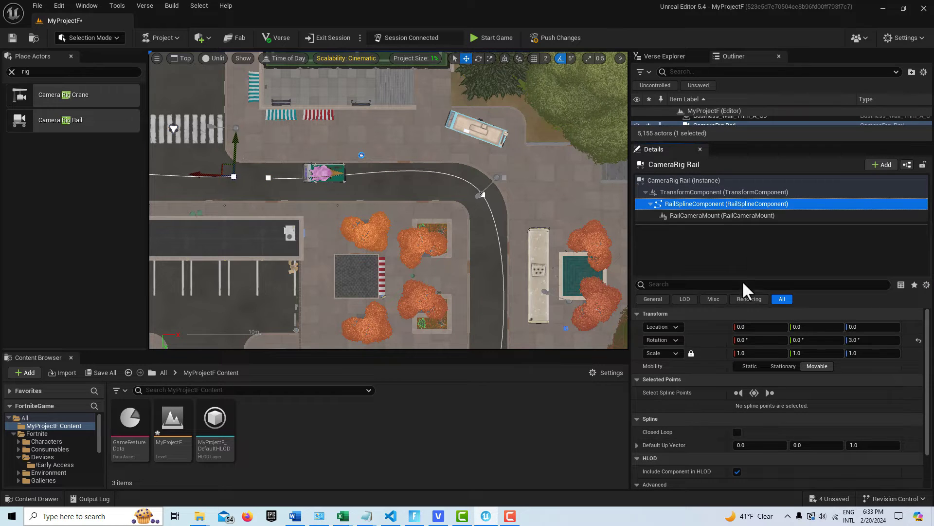
{"action": "left_click", "coordinate": [738, 431]}
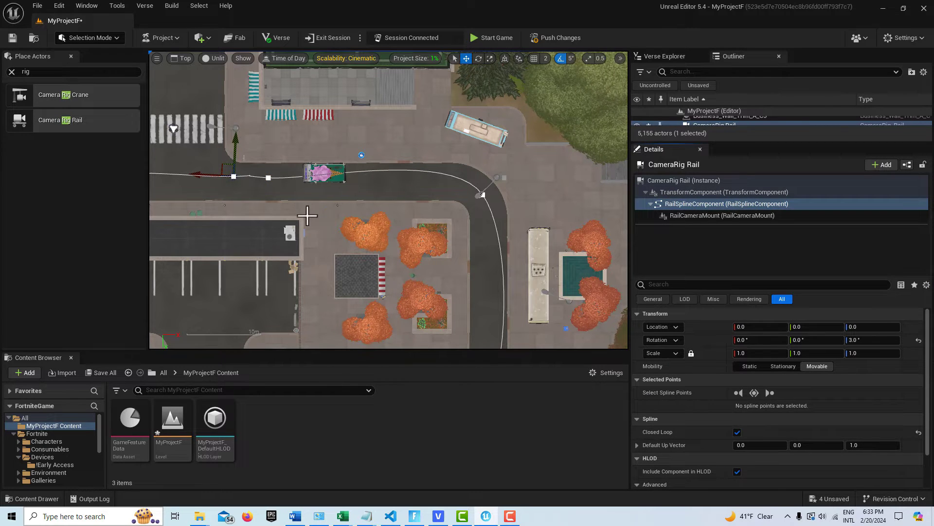
{"action": "left_click", "coordinate": [268, 178]}
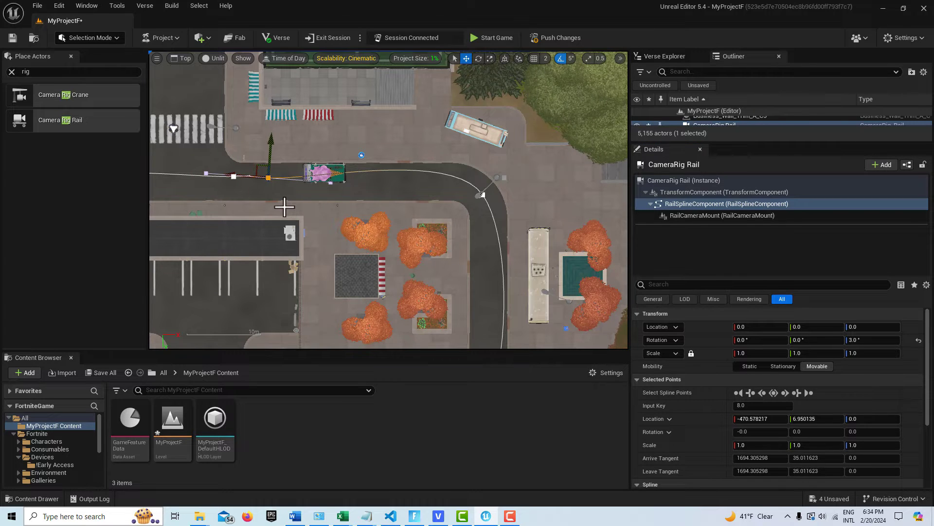
{"action": "key", "text": "Delete"}
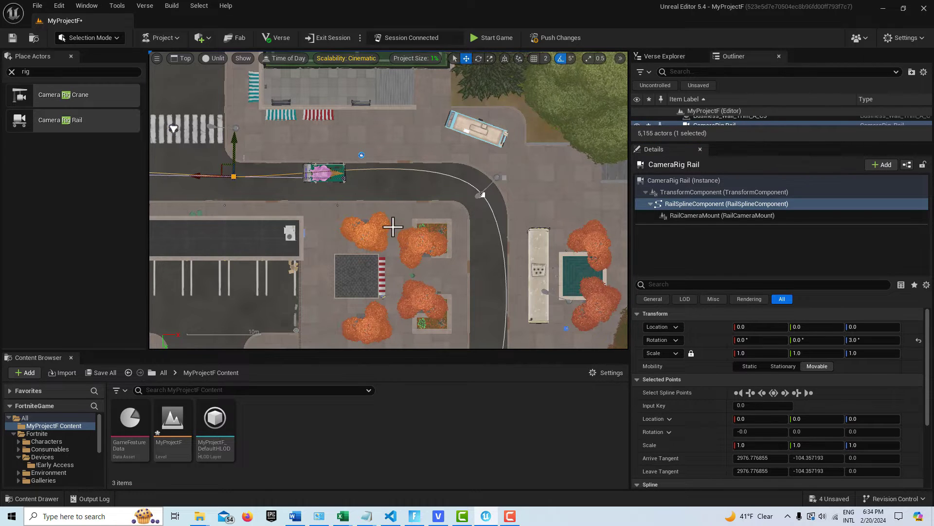
Shorten and realign the tangent of the spline point at the bend by the parked truck to about X 391, Y 1236.
{"action": "scroll", "coordinate": [399, 238], "scroll_direction": "down", "scroll_amount": 2}
{"action": "right_click_drag", "start_coordinate": [427, 273], "coordinate": [439, 221]}
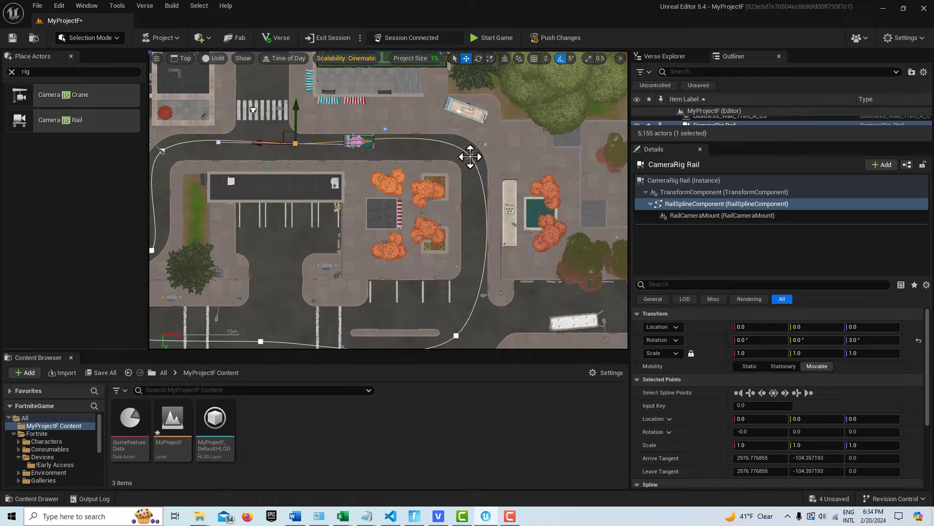
{"action": "left_click", "coordinate": [470, 155]}
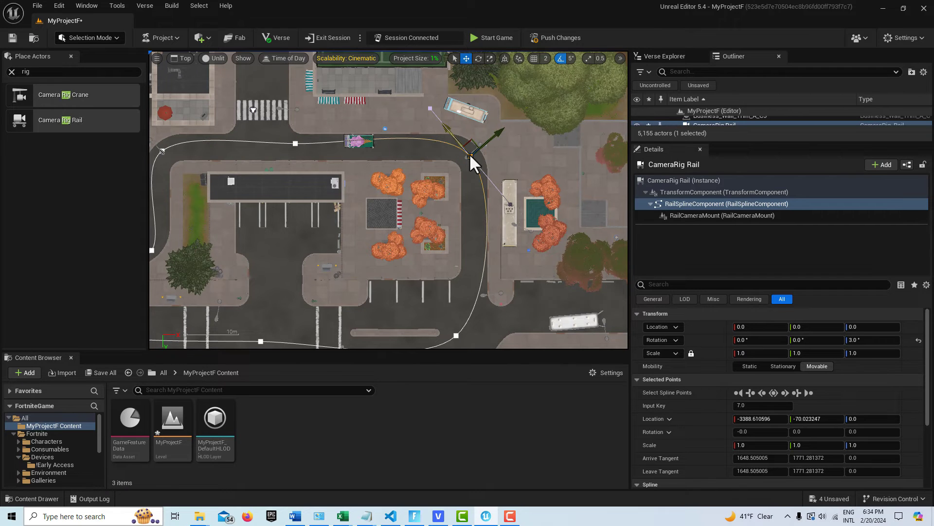
{"action": "left_click", "coordinate": [509, 203]}
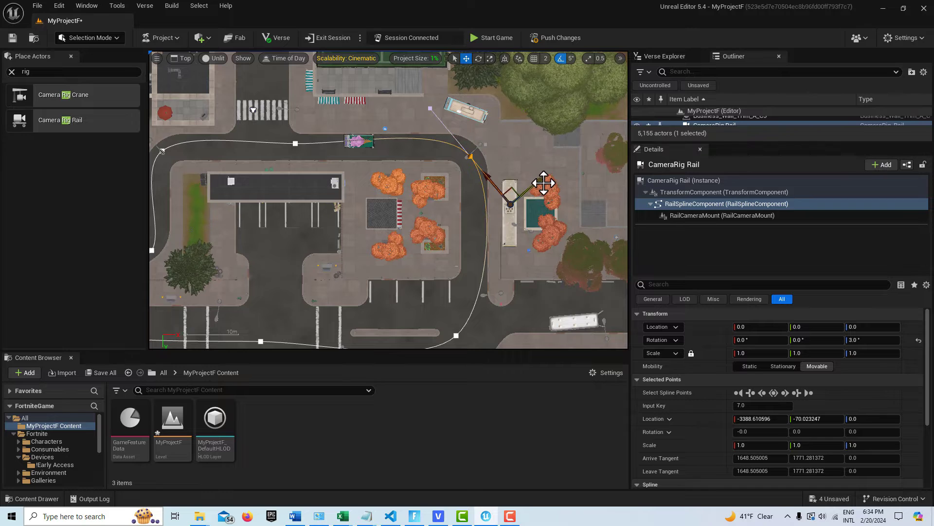
{"action": "left_click_drag", "start_coordinate": [538, 183], "coordinate": [502, 180]}
{"action": "left_click", "coordinate": [485, 232]}
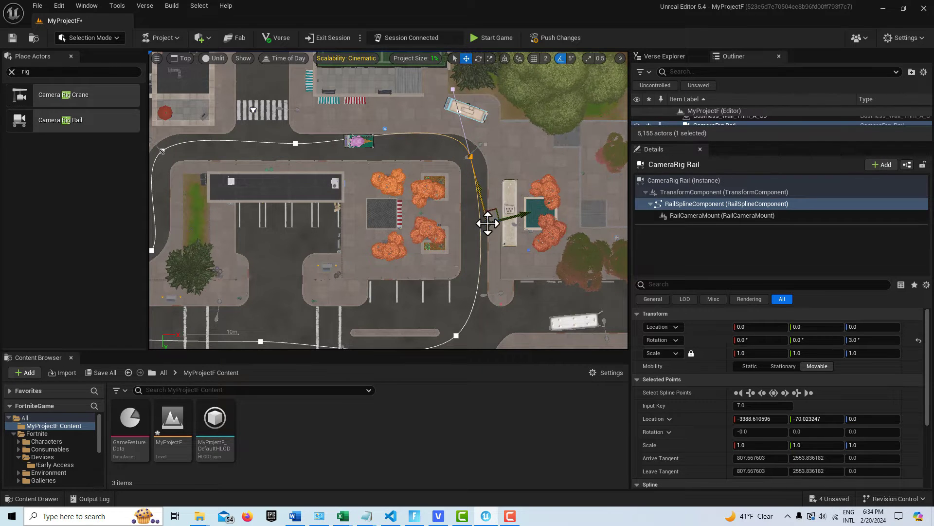
{"action": "left_click_drag", "start_coordinate": [487, 224], "coordinate": [480, 189]}
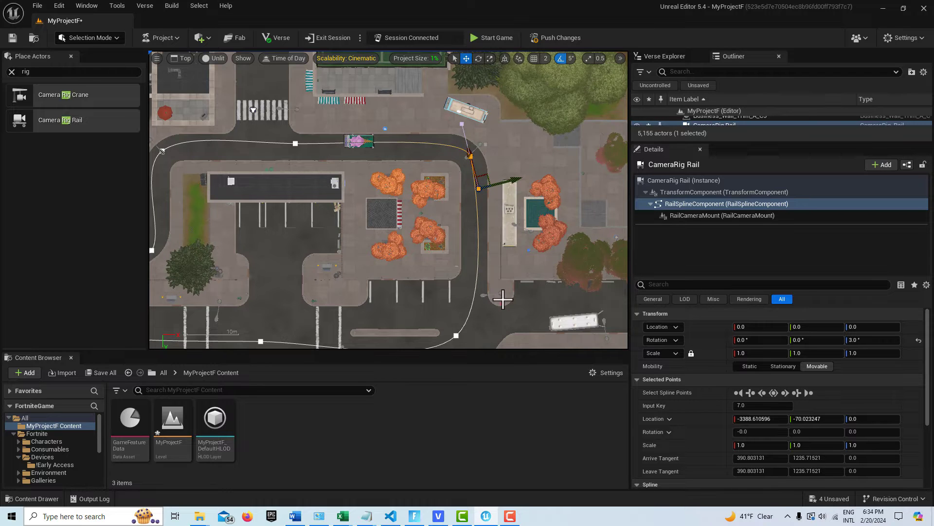
{"action": "right_click_drag", "start_coordinate": [503, 299], "coordinate": [515, 211]}
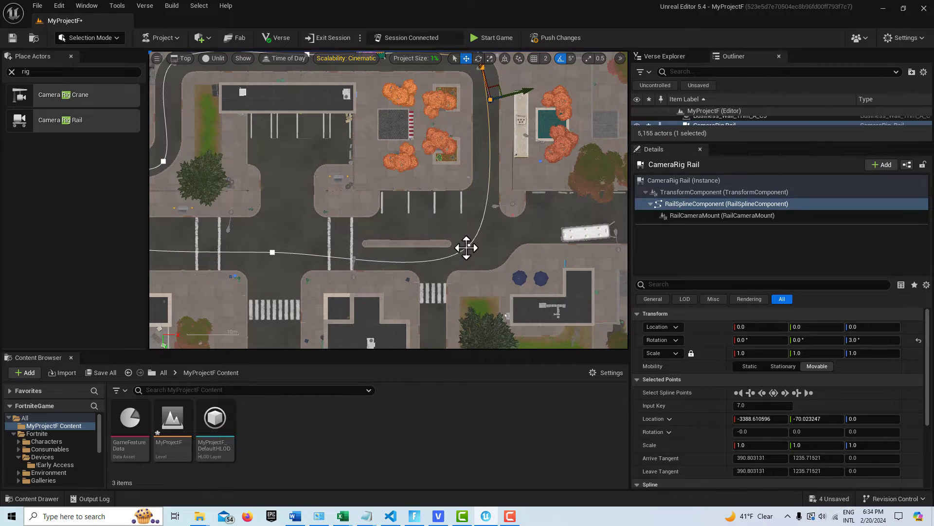
Shorten the tangent of the corner spline point by the median to about X -1173, Y 1151 and move the point to about X -3355, Y -3602.
{"action": "left_click", "coordinate": [467, 246]}
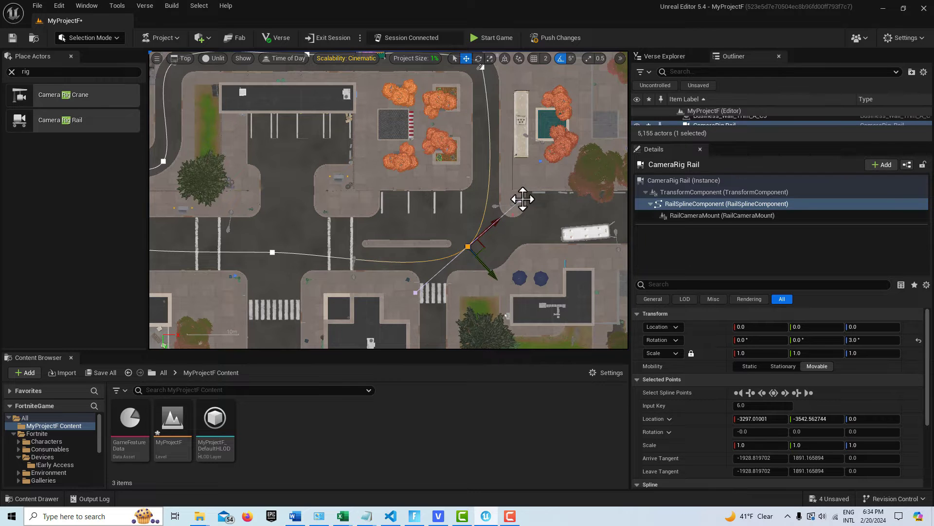
{"action": "mouse_move", "coordinate": [520, 201]}
{"action": "left_mouse_down"}
{"action": "mouse_move", "coordinate": [546, 181]}
{"action": "mouse_move", "coordinate": [525, 197]}
{"action": "left_mouse_up"}
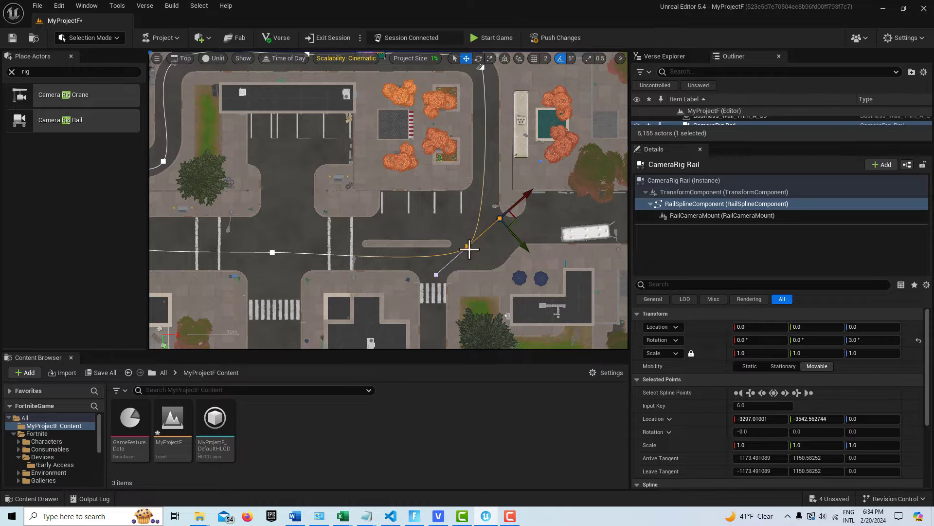
{"action": "left_click_drag", "start_coordinate": [465, 243], "coordinate": [484, 265]}
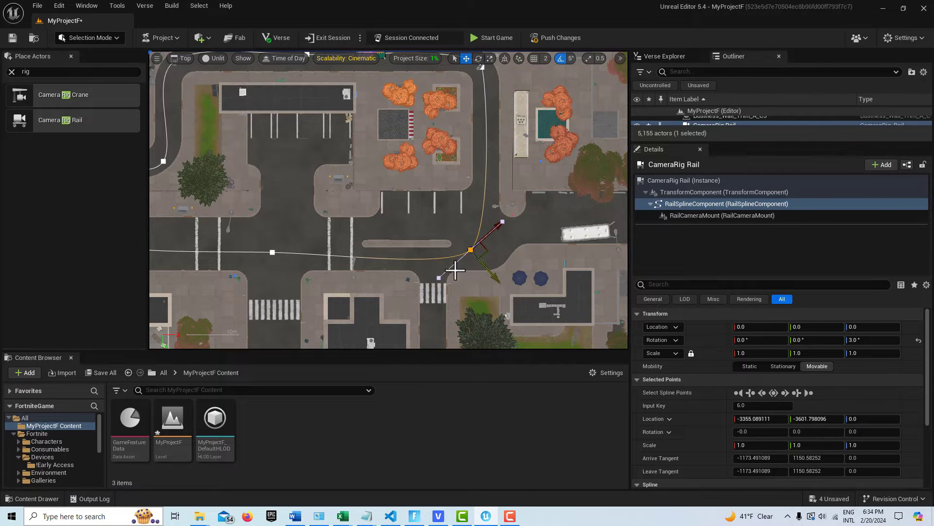
Switch the viewport to the perspective view and frame the street with the rail and the ice cream truck.
{"action": "right_click_drag", "start_coordinate": [294, 172], "coordinate": [417, 219]}
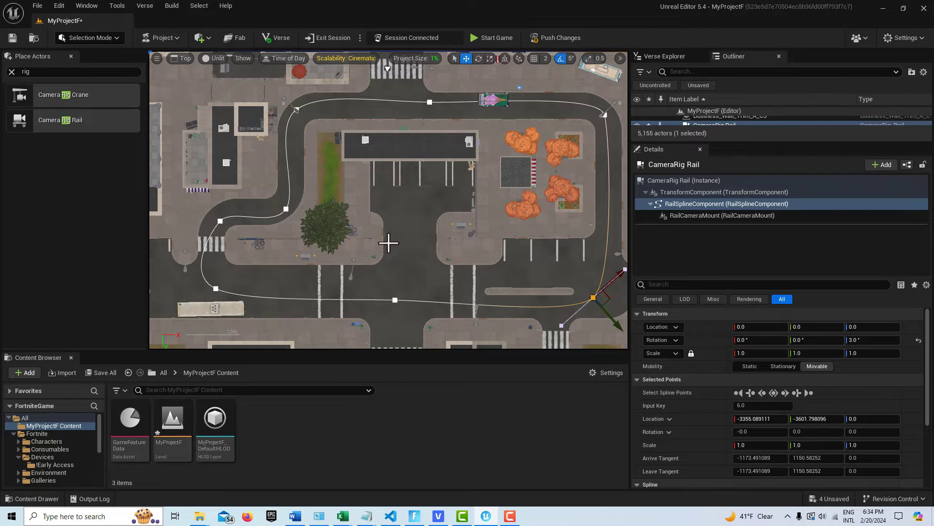
{"action": "left_click", "coordinate": [183, 58]}
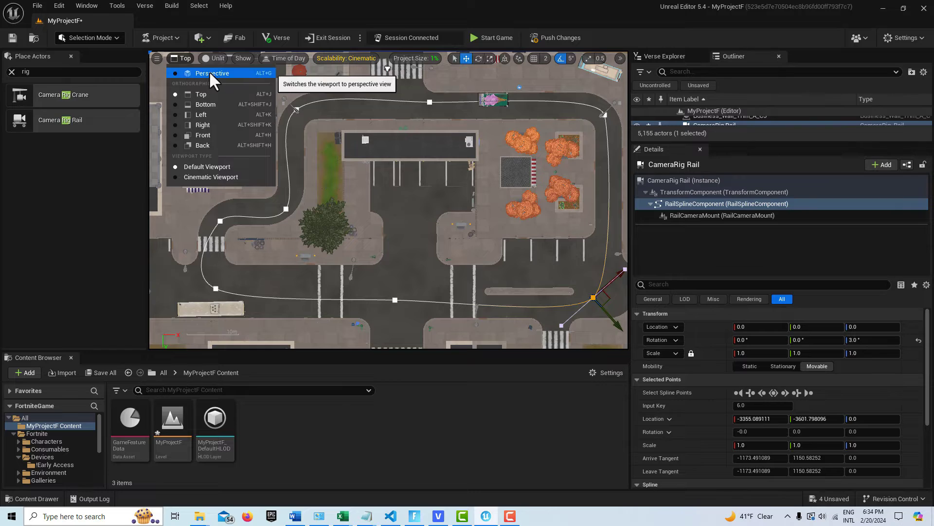
{"action": "left_click", "coordinate": [209, 73]}
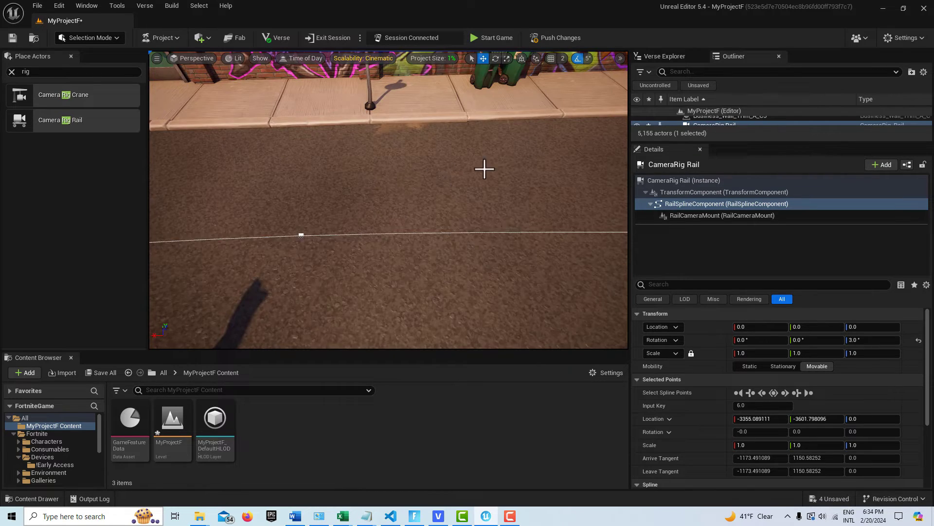
{"action": "right_click_drag", "start_coordinate": [484, 169], "coordinate": [533, 157]}
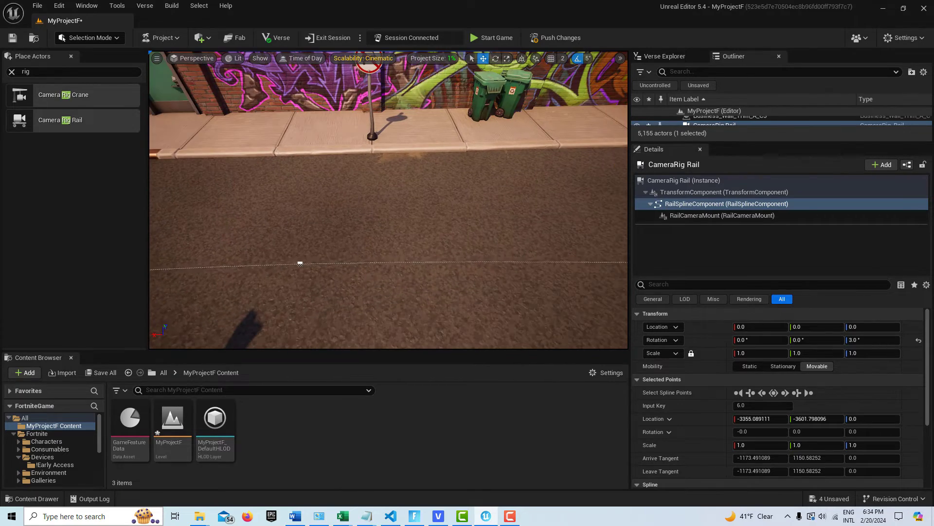
{"action": "scroll", "coordinate": [509, 165], "scroll_direction": "down", "scroll_amount": 8}
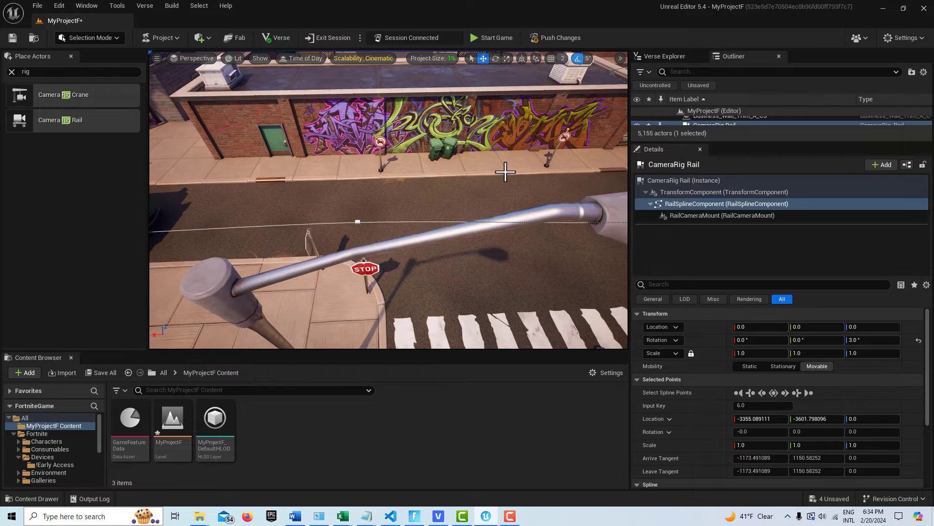
{"action": "scroll", "coordinate": [505, 172], "scroll_direction": "down", "scroll_amount": 3}
{"action": "scroll", "coordinate": [508, 223], "scroll_direction": "down", "scroll_amount": 6}
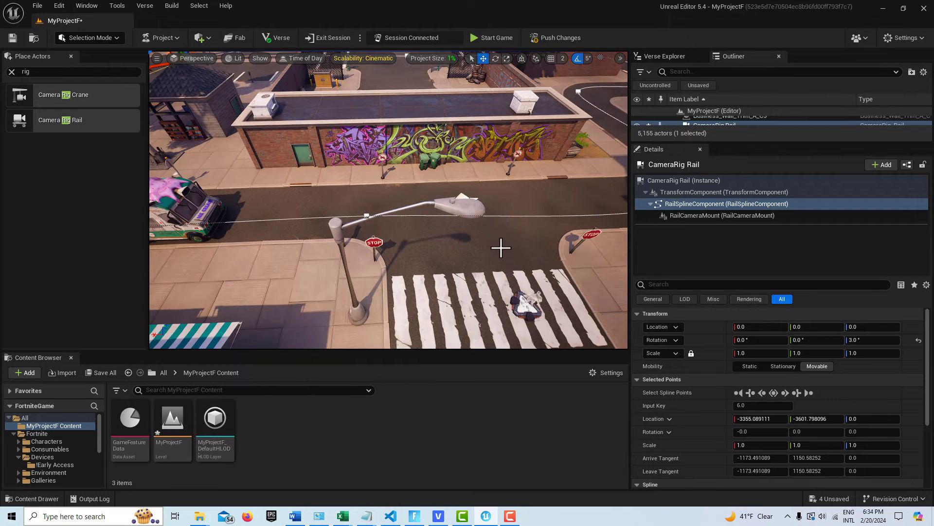
Reset the ice cream truck's rotation and set its Z rotation to 90°.
{"action": "right_click", "coordinate": [401, 418]}
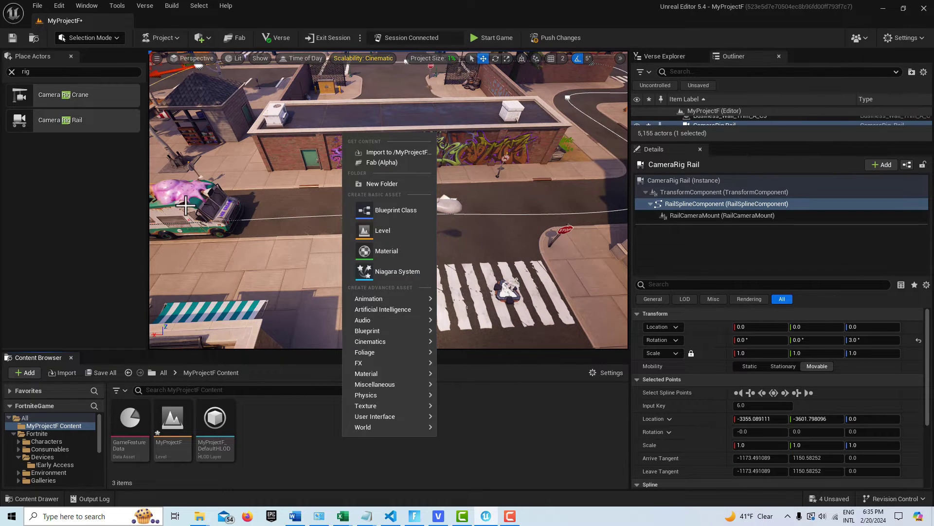
{"action": "left_click", "coordinate": [186, 205]}
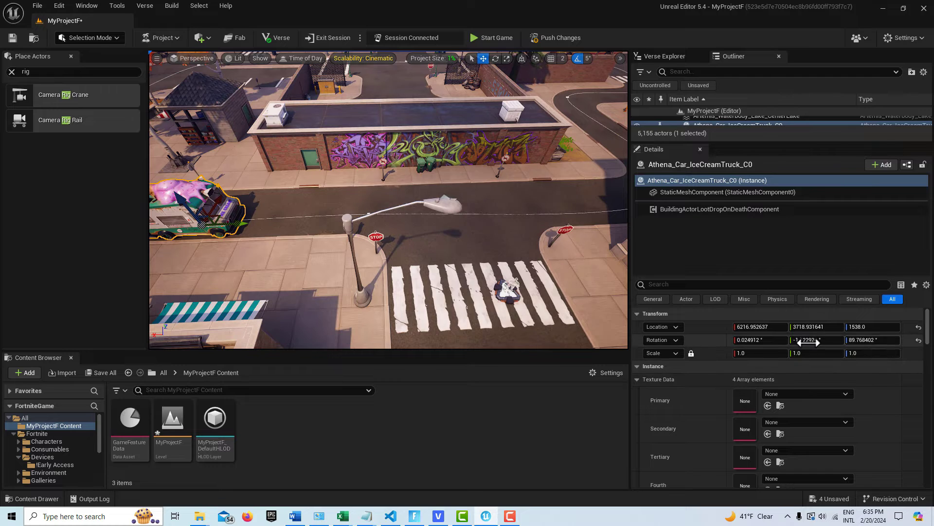
{"action": "left_click", "coordinate": [919, 340]}
{"action": "left_click", "coordinate": [867, 343]}
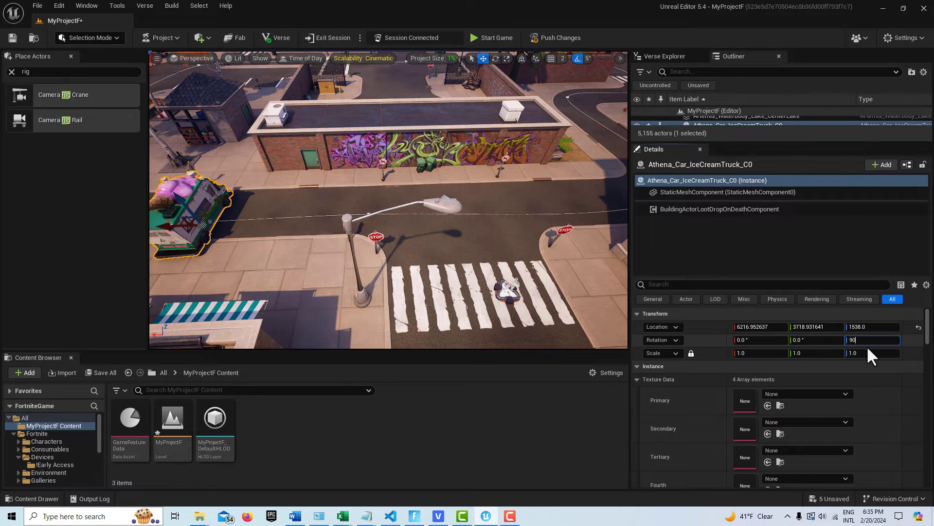
{"action": "key", "text": "Return"}
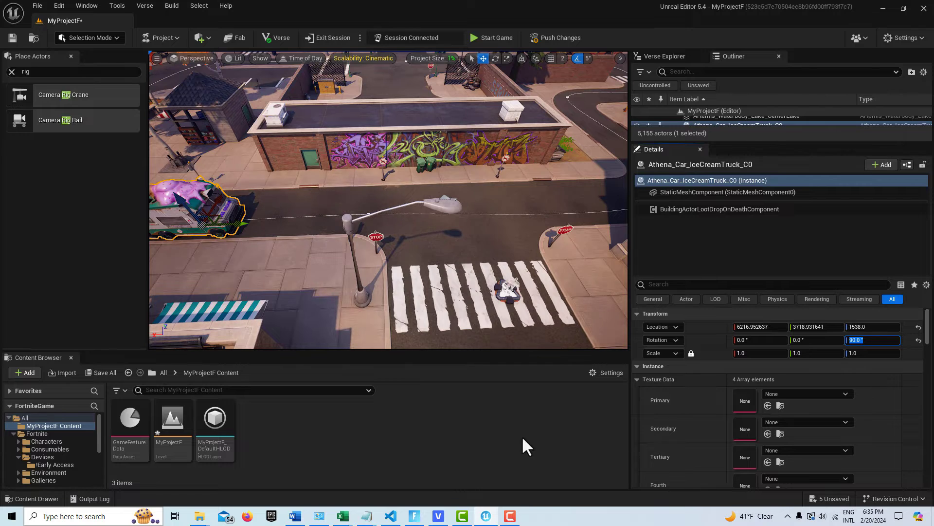
Create a Level Sequence in the MyProjectF Content folder with the default name and open it in Sequencer.
{"action": "right_click", "coordinate": [328, 421]}
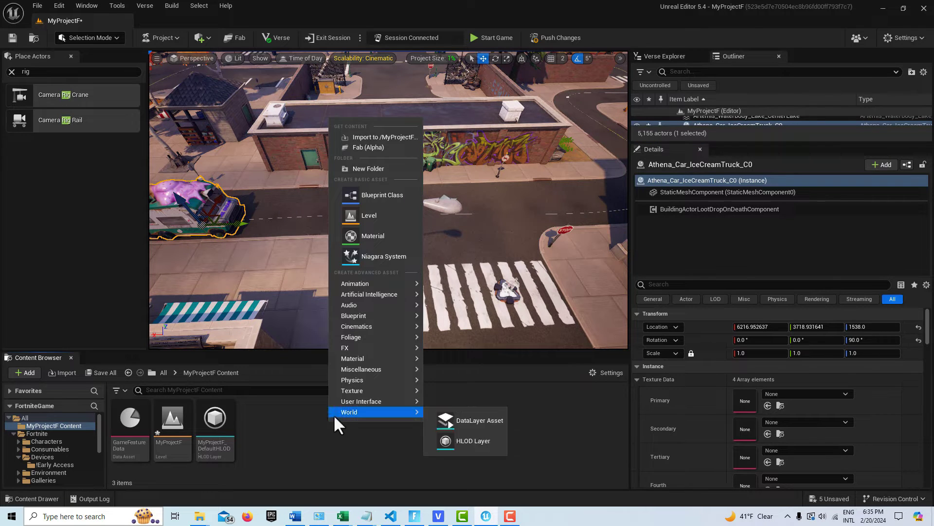
{"action": "mouse_move", "coordinate": [357, 327]}
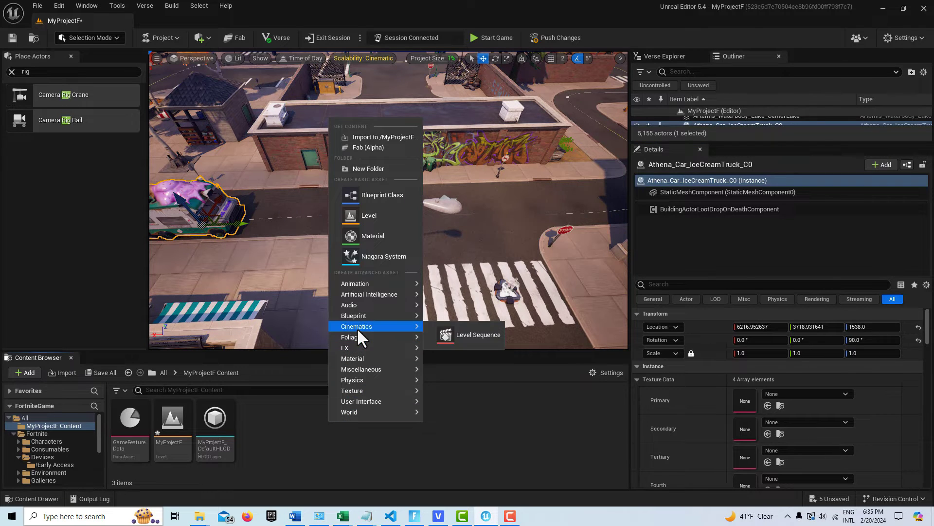
{"action": "left_click", "coordinate": [463, 340]}
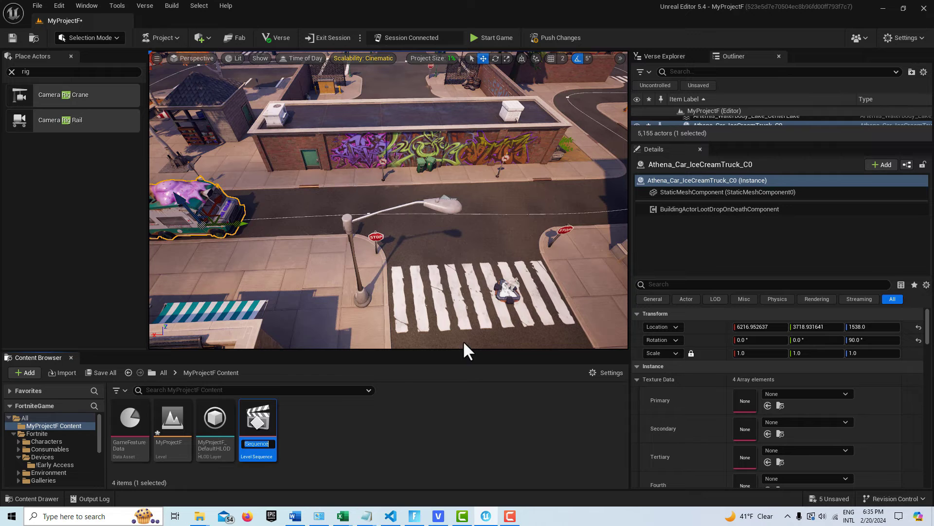
{"action": "left_click", "coordinate": [267, 413]}
{"action": "double_click", "coordinate": [267, 411]}
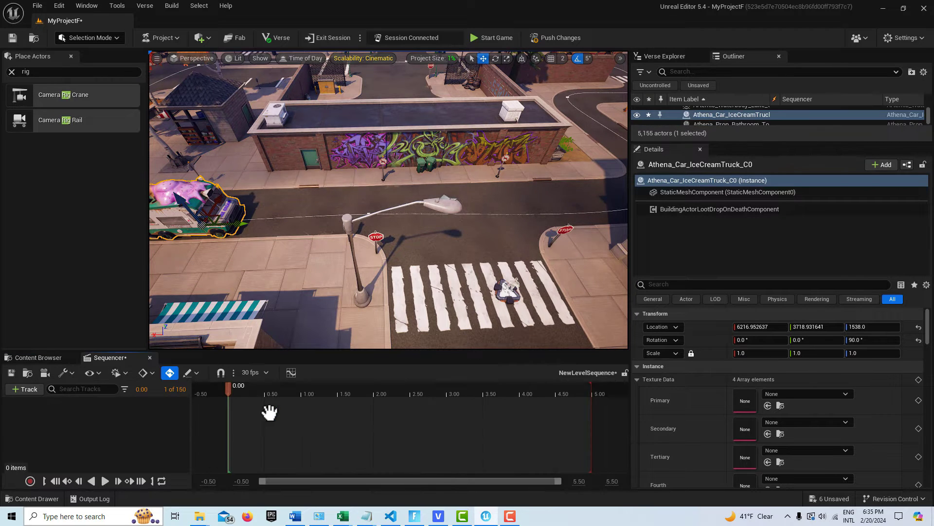
Add the selected ice cream truck, Athena_Car_IceCreamTruck_C0, to the level sequence as an actor track.
{"action": "left_click", "coordinate": [30, 388]}
{"action": "mouse_move", "coordinate": [71, 260]}
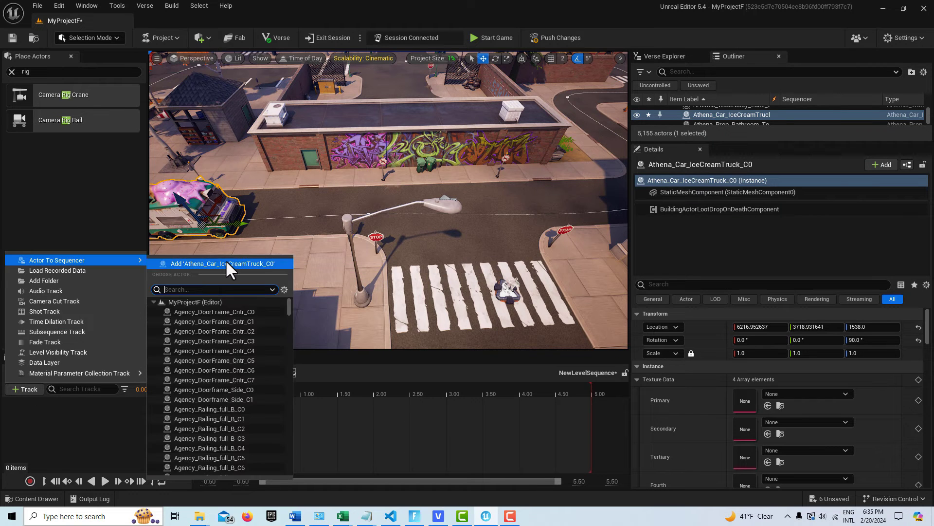
{"action": "left_click", "coordinate": [226, 263]}
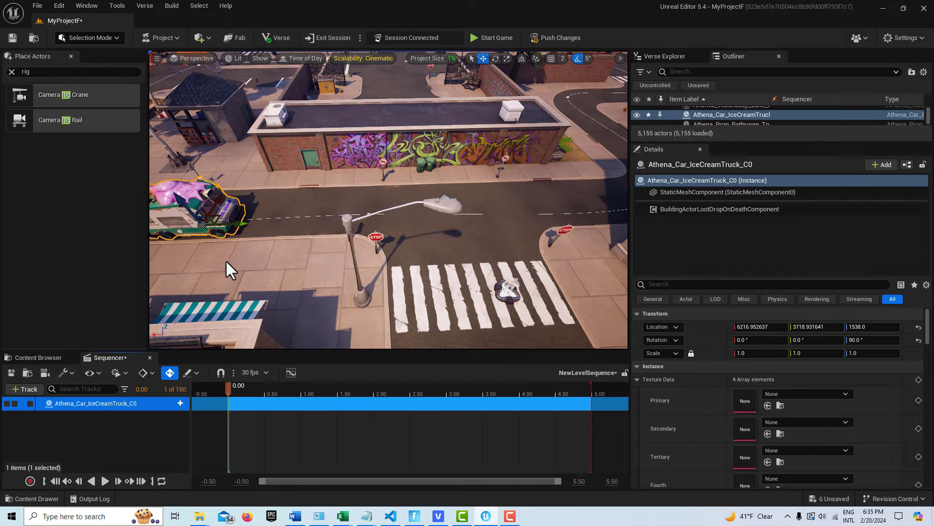
Give the ice cream truck a Path track with a new binding to CameraRig Rail.
{"action": "left_click", "coordinate": [180, 404]}
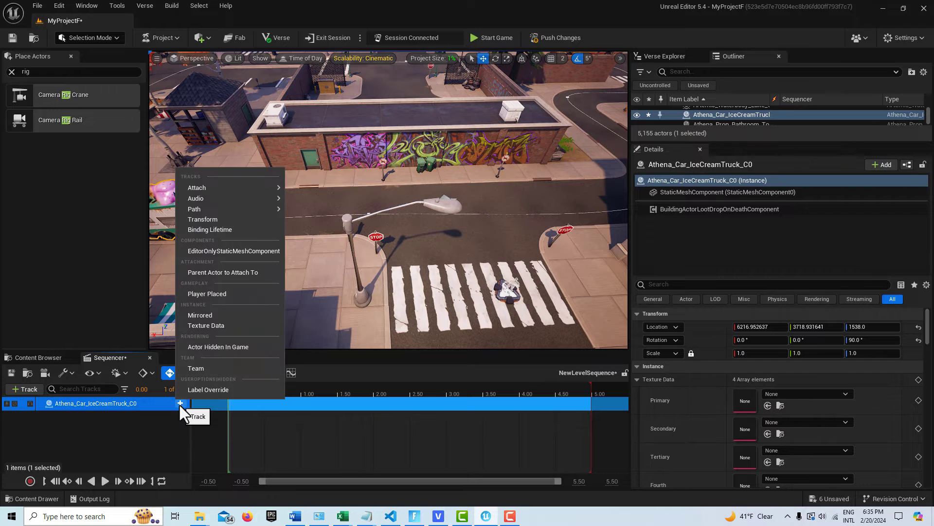
{"action": "mouse_move", "coordinate": [230, 209]}
{"action": "mouse_move", "coordinate": [386, 216]}
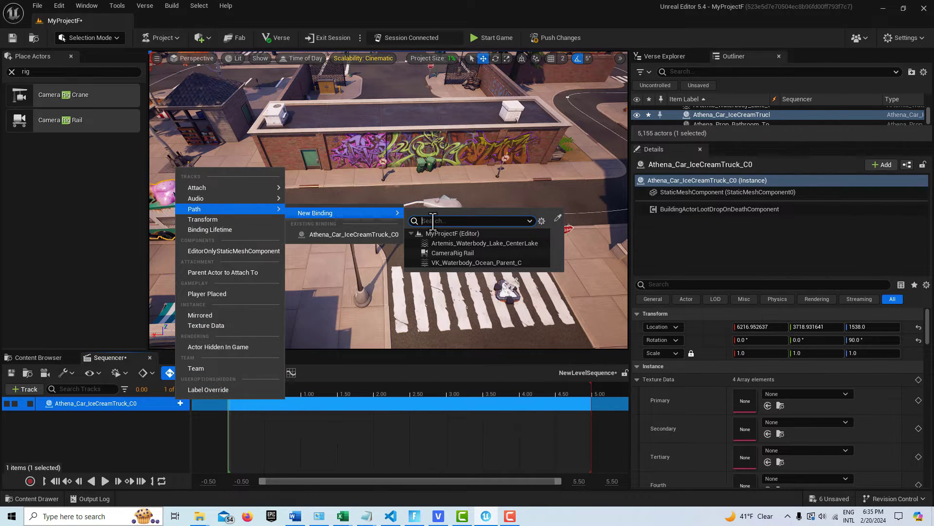
{"action": "left_click", "coordinate": [450, 253]}
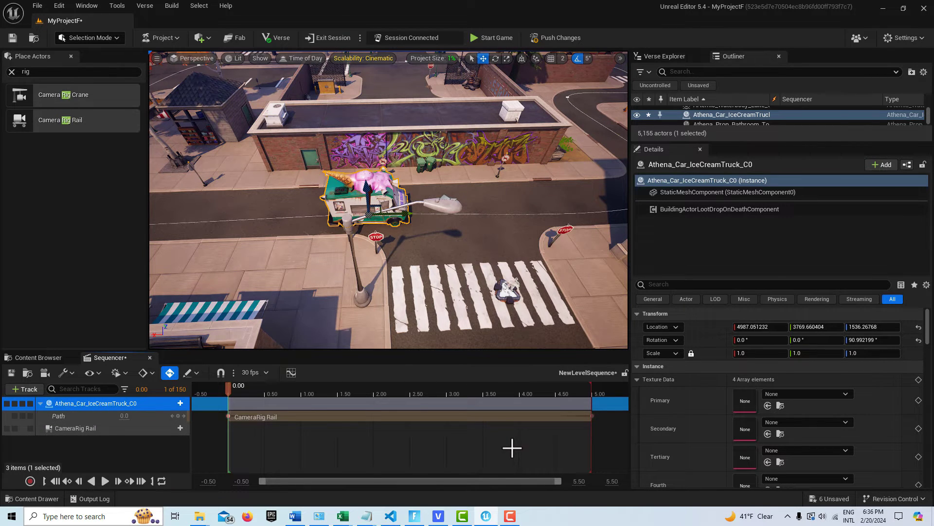
Extend the sequence's playback range to about 26 seconds and stretch the truck's Path section and its last key to that end.
{"action": "scroll", "coordinate": [512, 447], "scroll_direction": "down", "scroll_amount": 8, "text": "ctrl"}
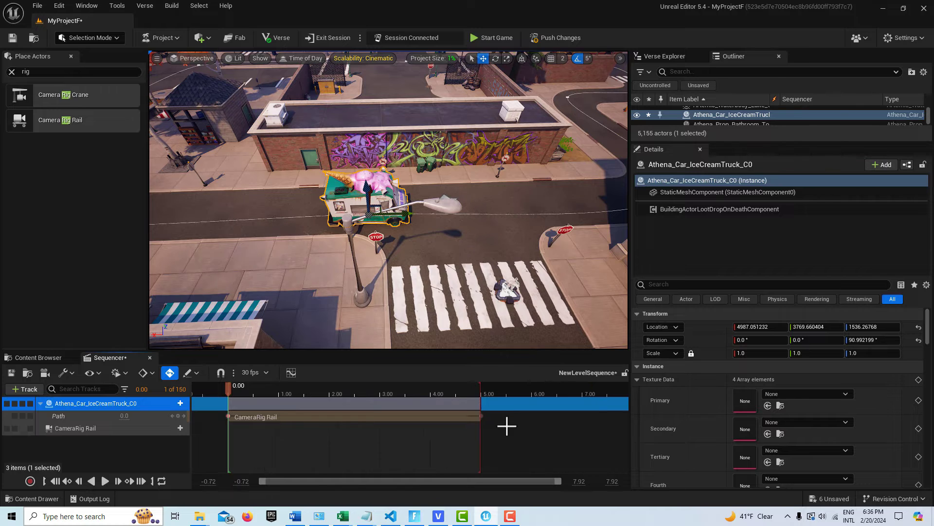
{"action": "scroll", "coordinate": [499, 426], "scroll_direction": "down", "scroll_amount": 2, "text": "ctrl"}
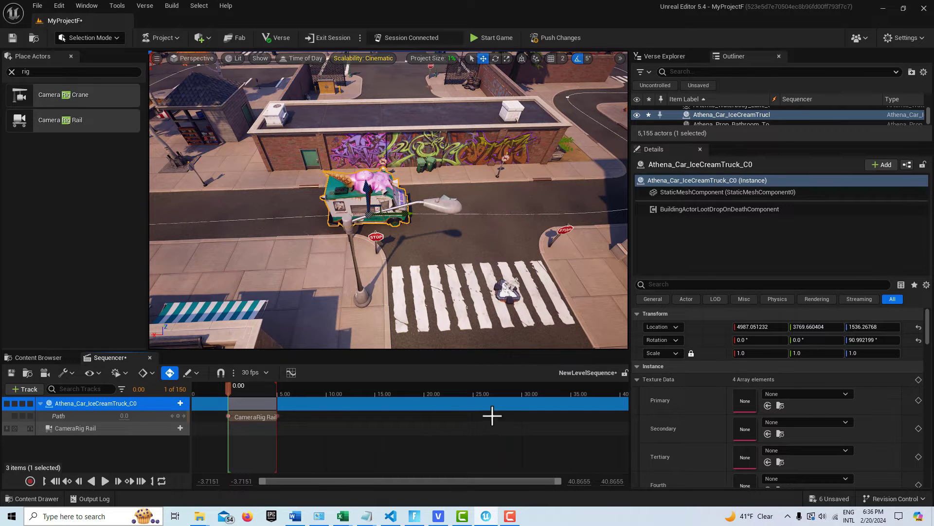
{"action": "right_click_drag", "start_coordinate": [466, 169], "coordinate": [464, 183]}
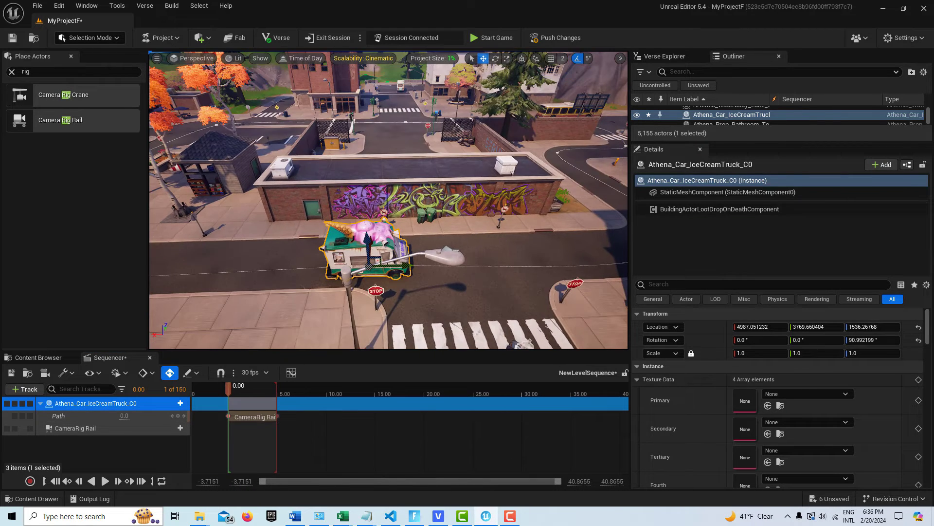
{"action": "right_click_drag", "start_coordinate": [388, 200], "coordinate": [387, 213]}
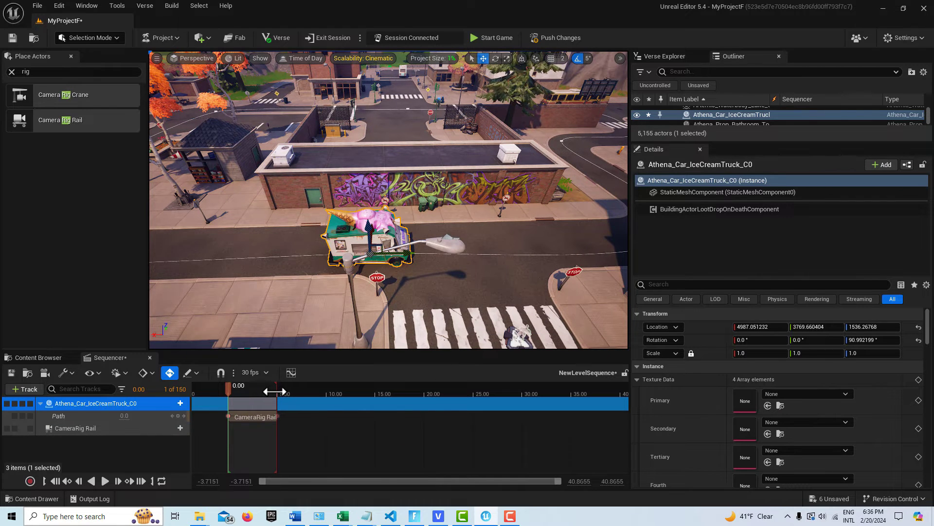
{"action": "mouse_move", "coordinate": [274, 391]}
{"action": "left_mouse_down"}
{"action": "mouse_move", "coordinate": [494, 387]}
{"action": "mouse_move", "coordinate": [484, 386]}
{"action": "left_mouse_up"}
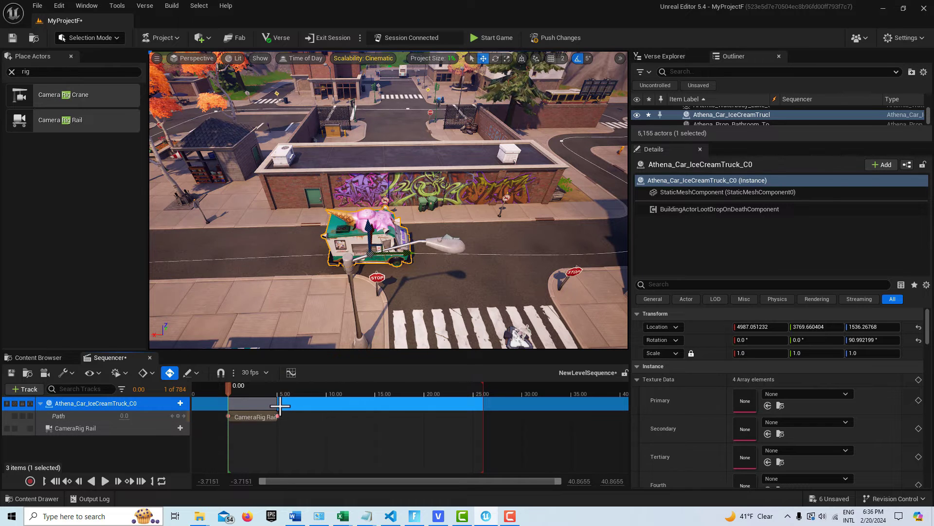
{"action": "left_click_drag", "start_coordinate": [286, 404], "coordinate": [476, 399]}
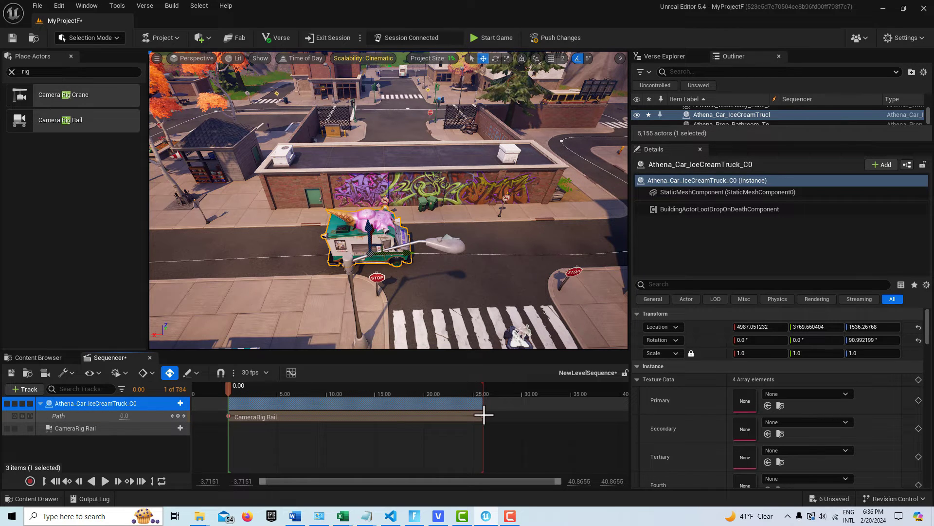
{"action": "left_click", "coordinate": [481, 416]}
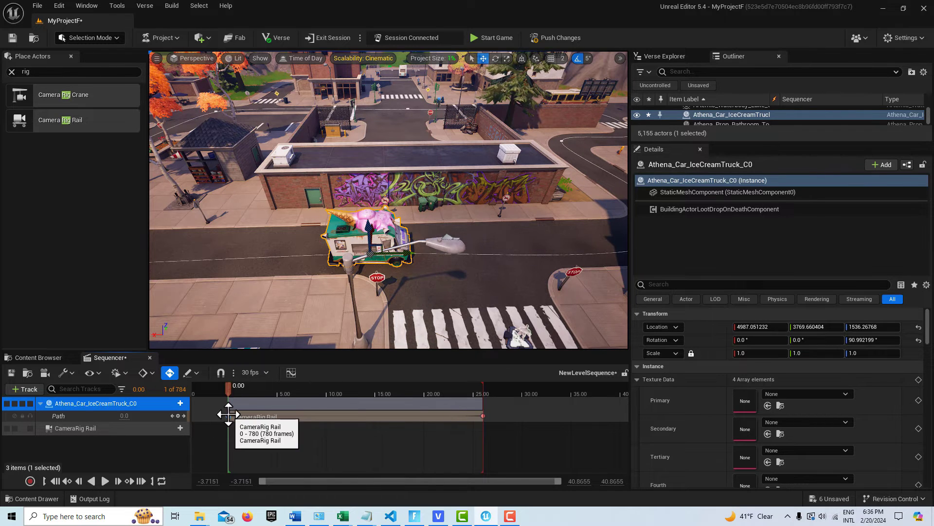
Play the sequence to preview the truck's drive along the rail, pausing near the end of the loop.
{"action": "scroll", "coordinate": [416, 242], "scroll_direction": "down", "scroll_amount": 3}
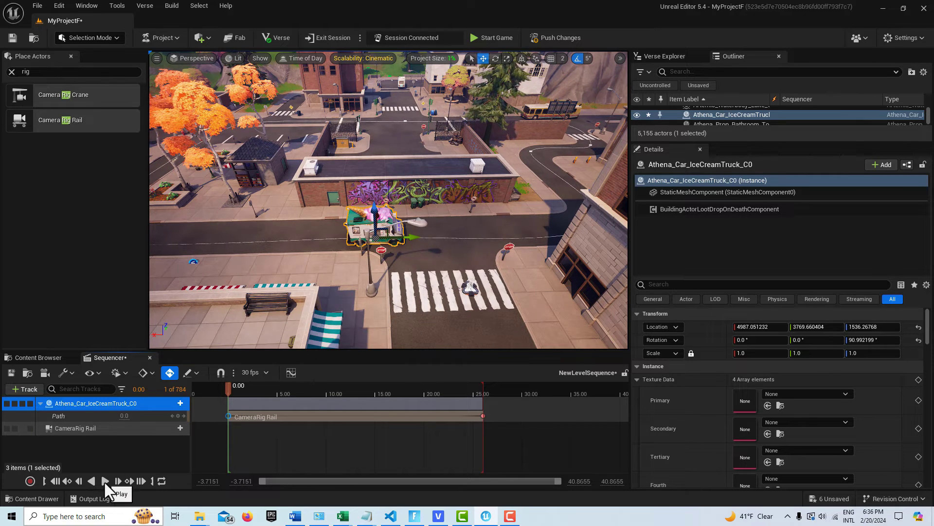
{"action": "left_click", "coordinate": [105, 481]}
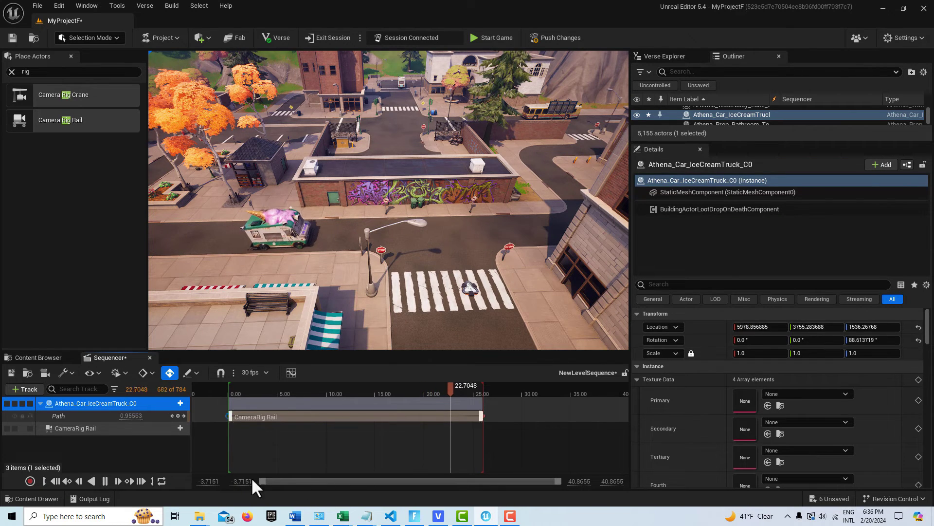
{"action": "left_click", "coordinate": [105, 481]}
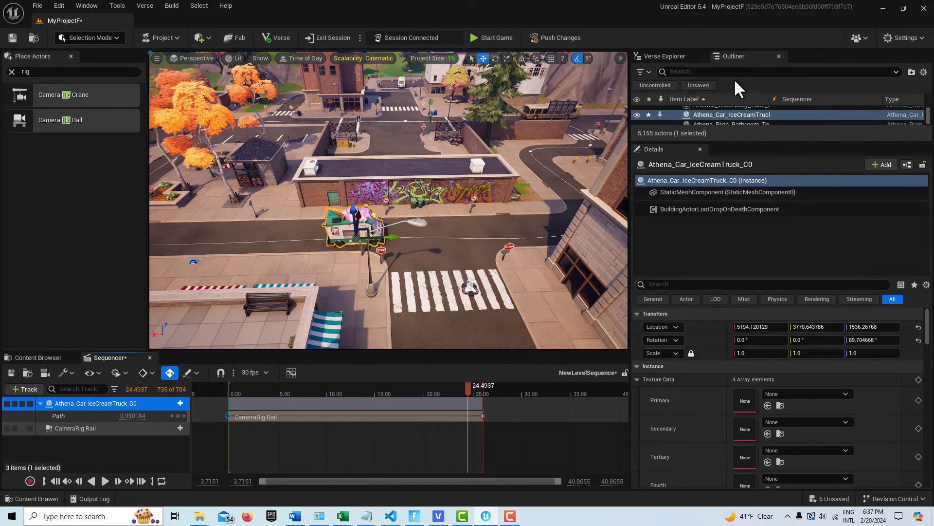
Find CameraRig Rail in the Outliner by filtering for "rig", select it and enable Lock Orientation to Rail.
{"action": "left_click", "coordinate": [720, 73]}
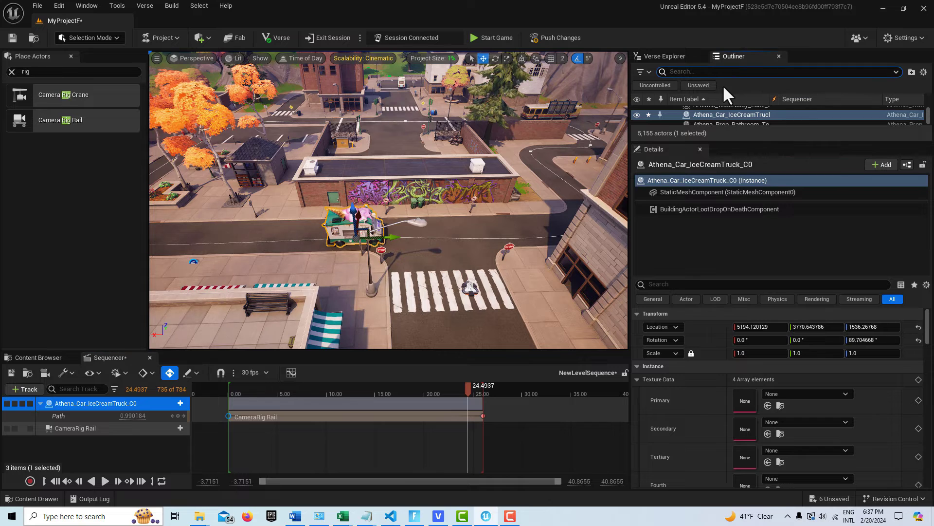
{"action": "type", "text": "rig"}
{"action": "left_click", "coordinate": [708, 111]}
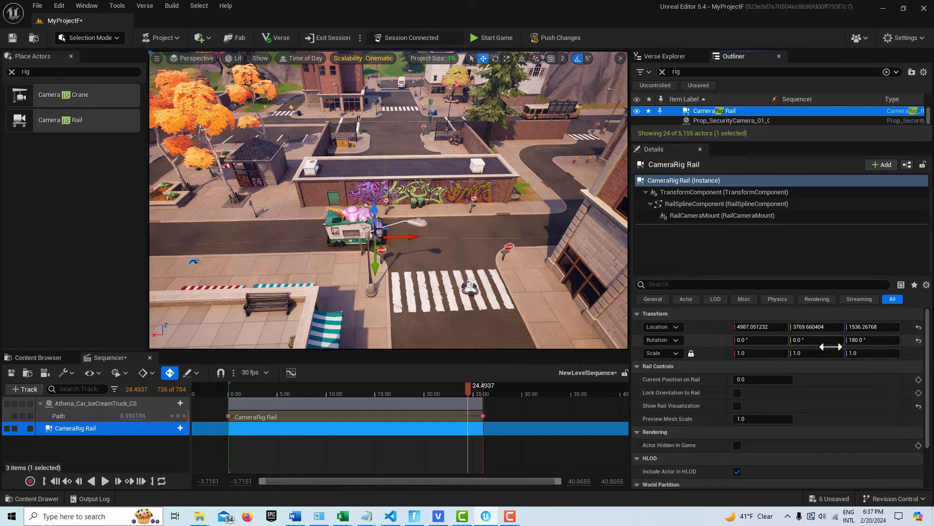
{"action": "left_click", "coordinate": [737, 392]}
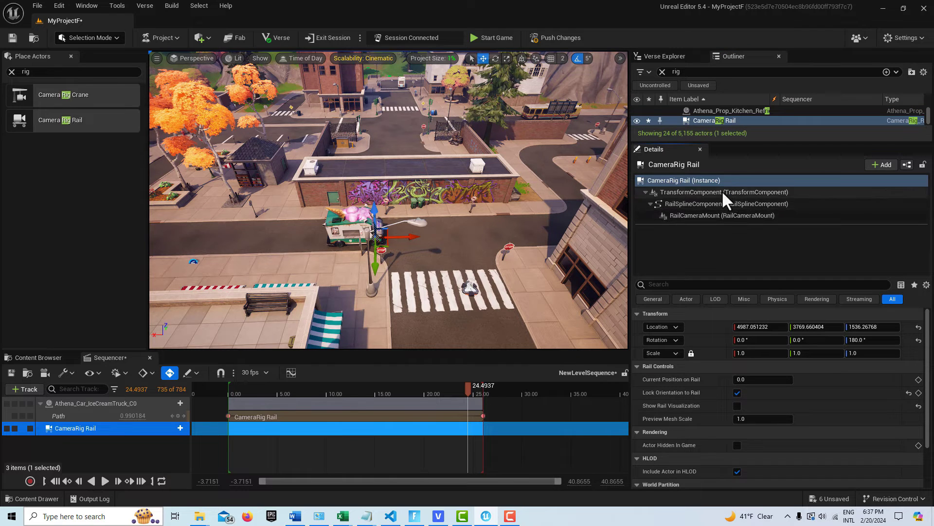
Select the rail's RailSplineComponent and play the sequence to preview the truck's drive, pausing about halfway around the loop.
{"action": "left_click", "coordinate": [719, 203]}
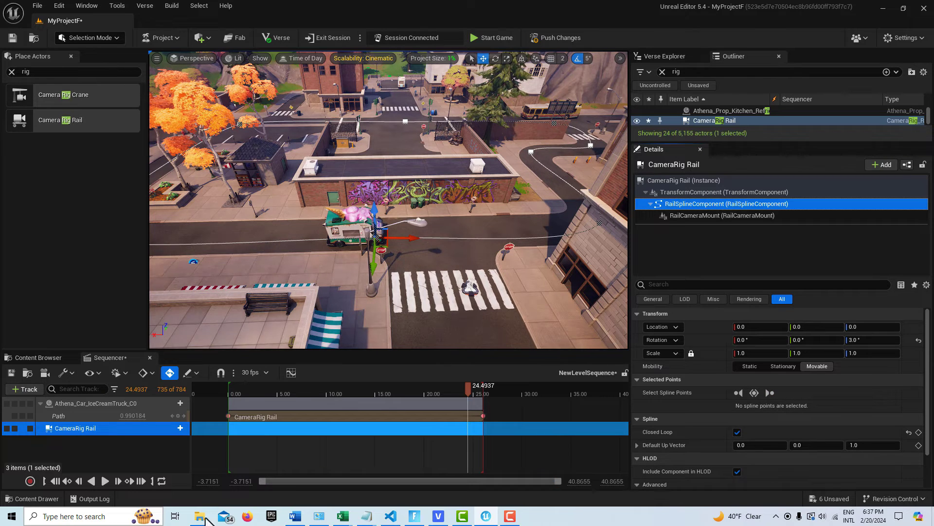
{"action": "left_click", "coordinate": [104, 481]}
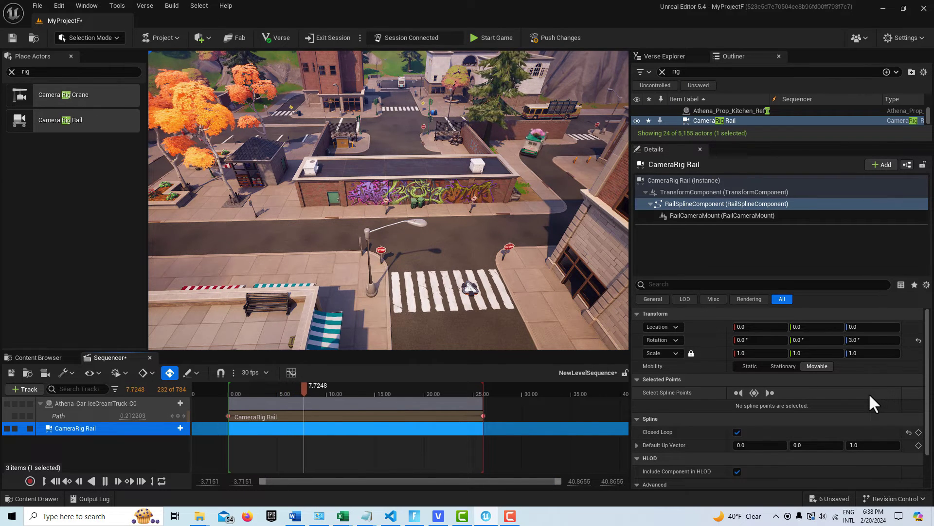
{"action": "scroll", "coordinate": [868, 395], "scroll_direction": "down", "scroll_amount": 2}
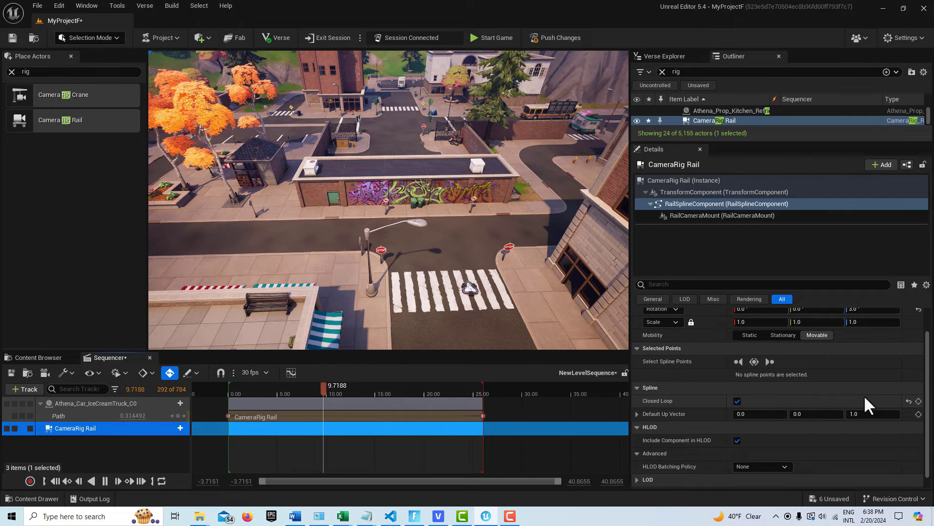
{"action": "scroll", "coordinate": [862, 395], "scroll_direction": "up", "scroll_amount": 2}
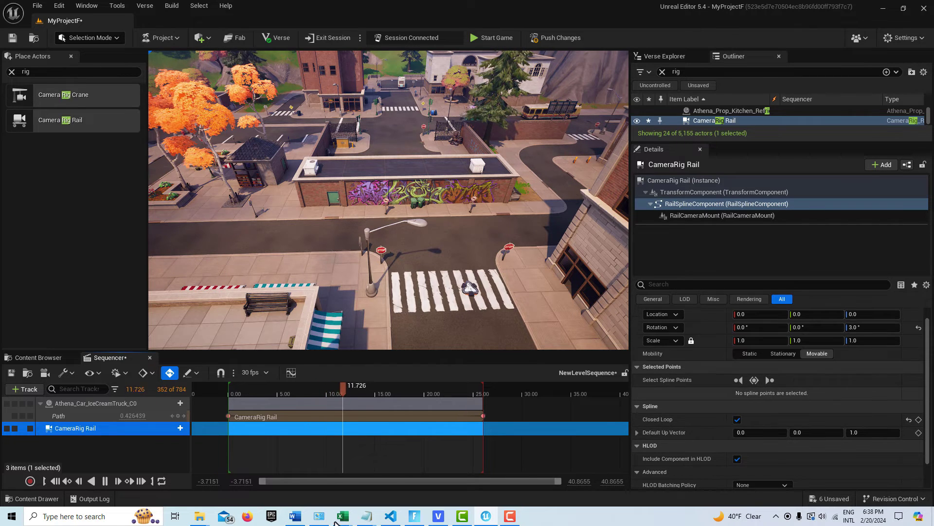
{"action": "left_click", "coordinate": [104, 481]}
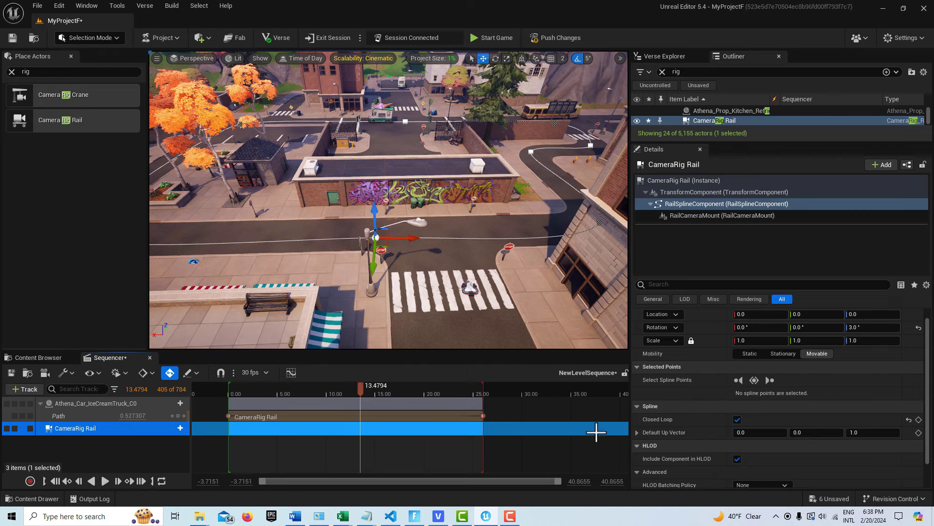
Go through the rail's spline points one after another, starting from the last, and check each point's Z location.
{"action": "left_click", "coordinate": [738, 419]}
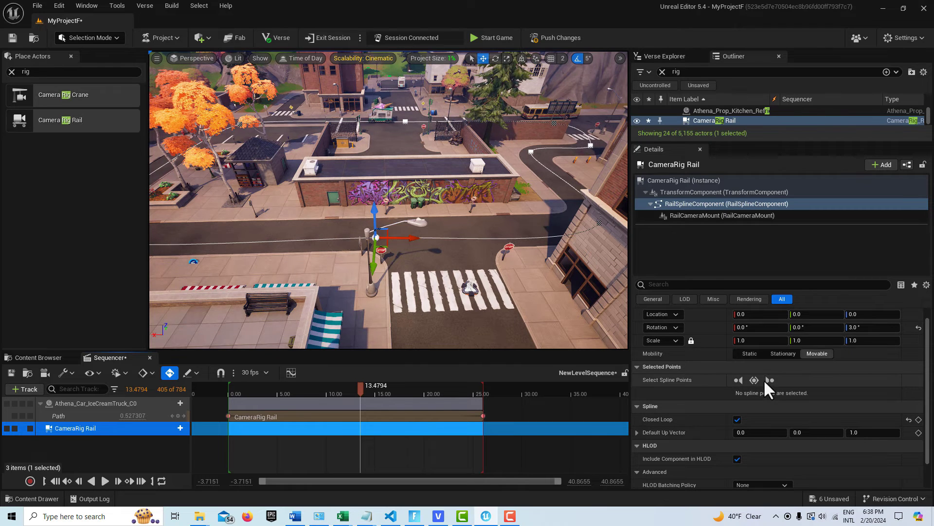
{"action": "left_click", "coordinate": [768, 379]}
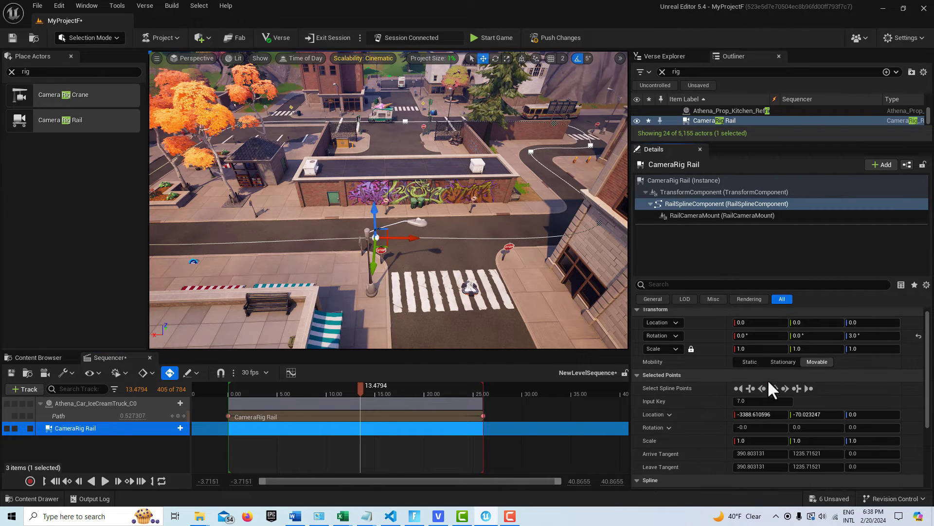
{"action": "scroll", "coordinate": [865, 387], "scroll_direction": "down", "scroll_amount": 1}
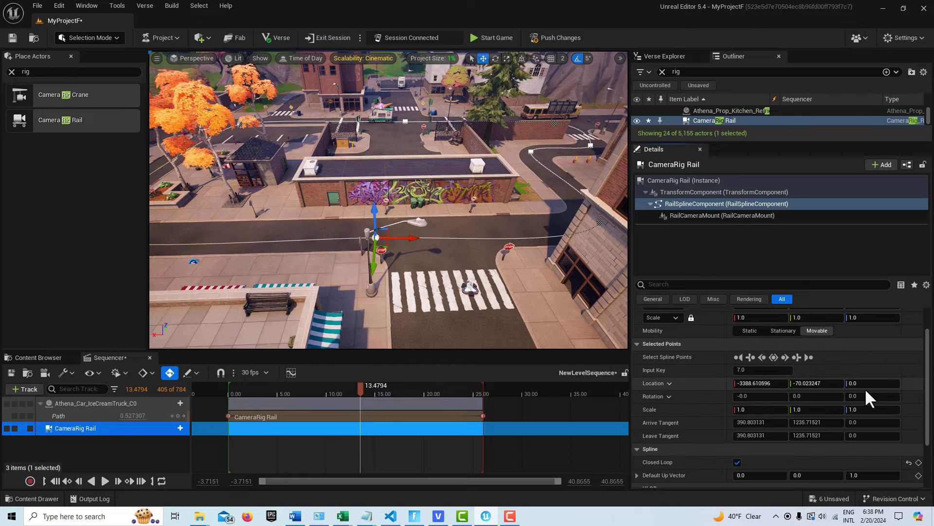
{"action": "left_click", "coordinate": [785, 357]}
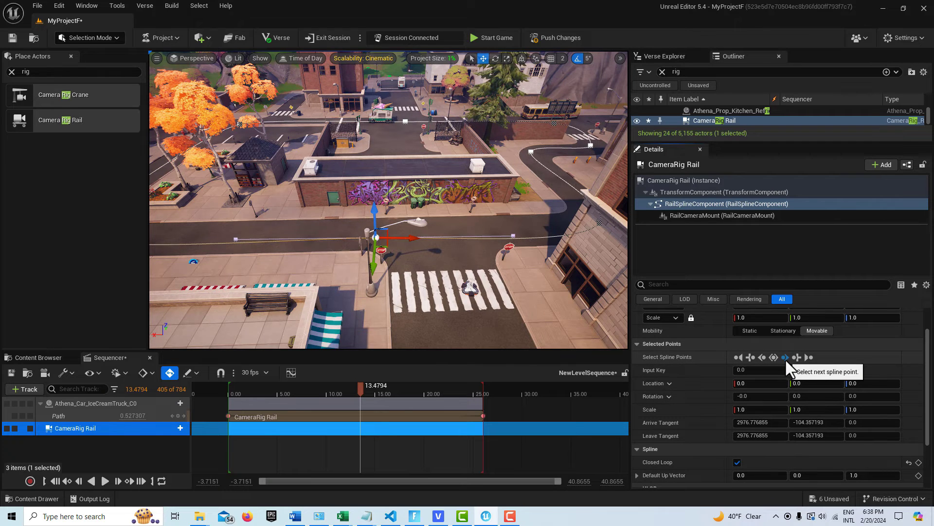
{"action": "left_click", "coordinate": [784, 357]}
{"action": "left_click", "coordinate": [785, 357]}
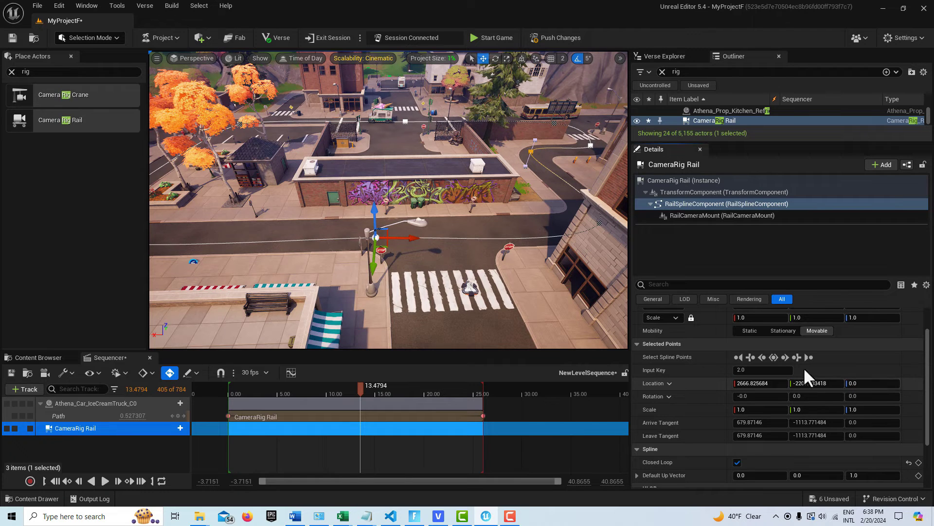
{"action": "left_click", "coordinate": [784, 357]}
{"action": "left_click", "coordinate": [784, 357]}
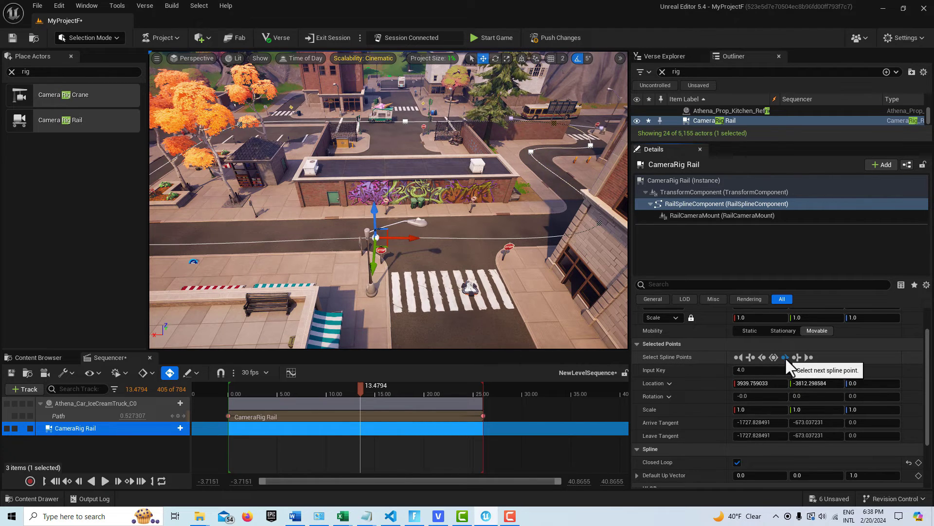
{"action": "left_click", "coordinate": [785, 357]}
{"action": "left_click", "coordinate": [785, 357]}
{"action": "left_click", "coordinate": [784, 358]}
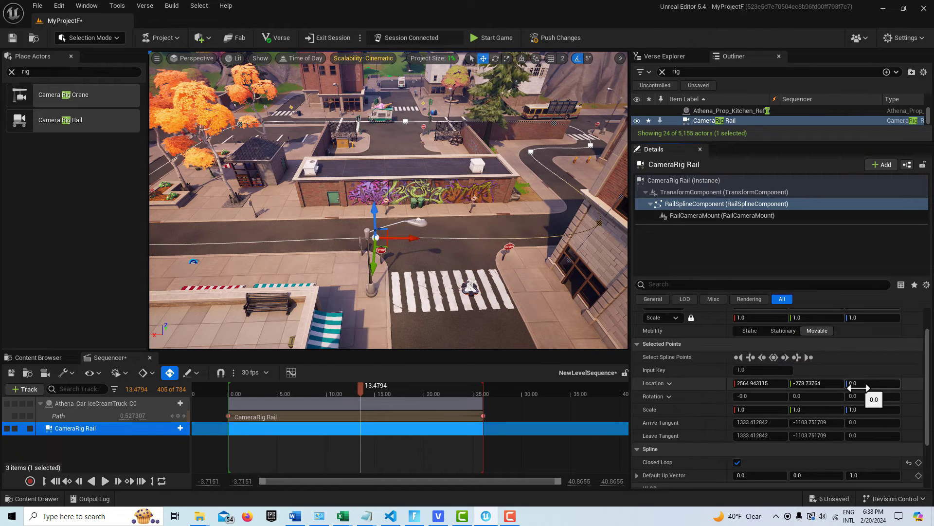
{"action": "left_click", "coordinate": [785, 357]}
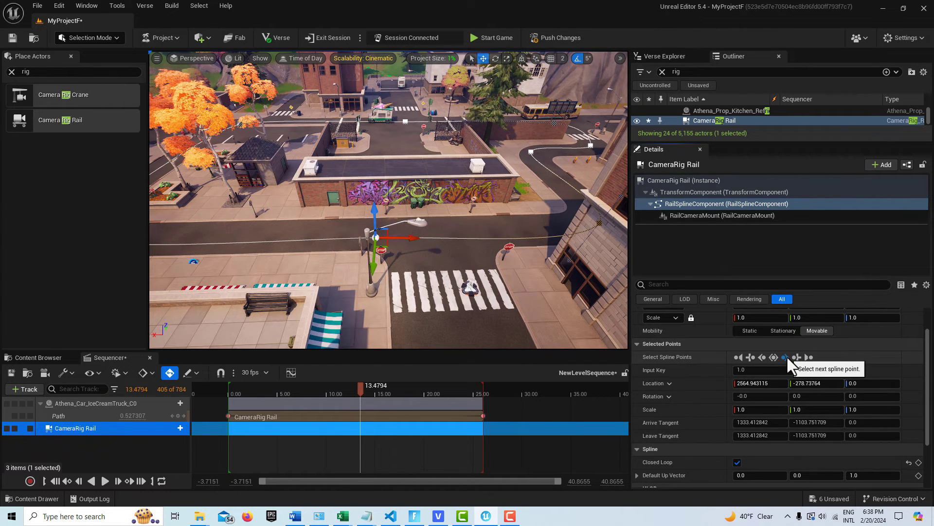
{"action": "left_click", "coordinate": [785, 357]}
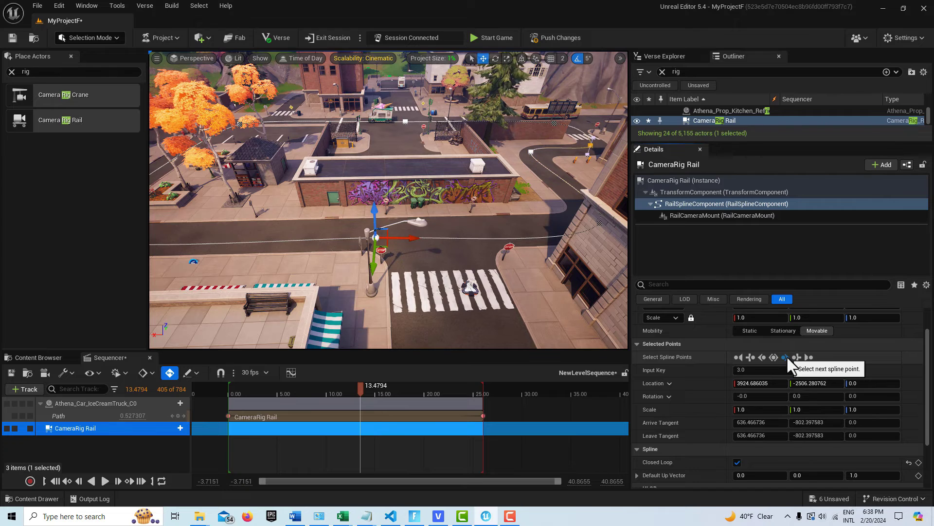
{"action": "left_click", "coordinate": [785, 357]}
{"action": "left_click", "coordinate": [786, 357]}
{"action": "left_click", "coordinate": [785, 357]}
{"action": "left_click", "coordinate": [785, 357]}
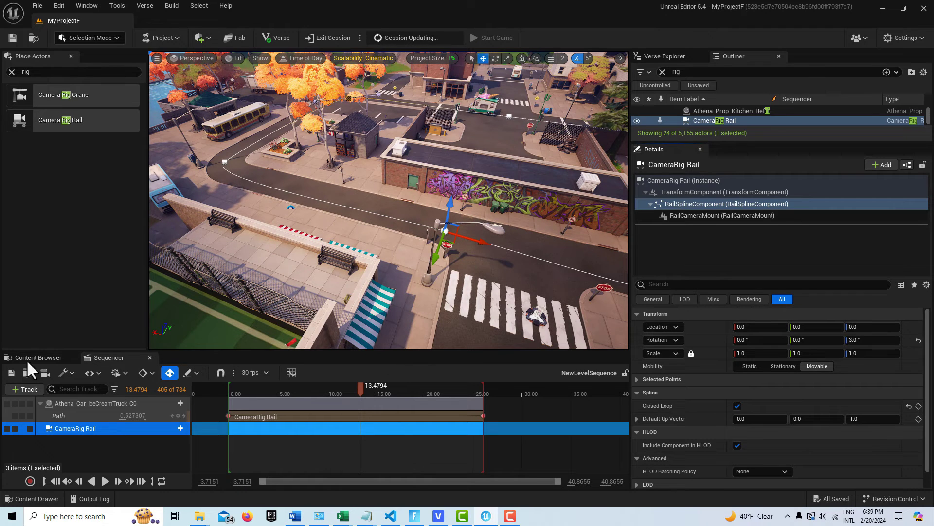
Find the Cinematic Sequence device in the Fortnite Devices folder by searching "cine" and place it on the crosswalk.
{"action": "left_click", "coordinate": [26, 358]}
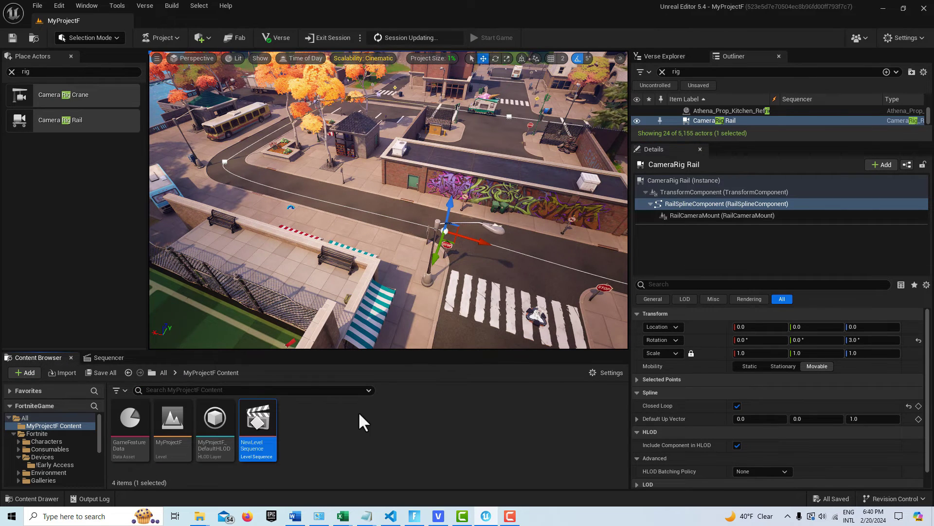
{"action": "left_click", "coordinate": [51, 455]}
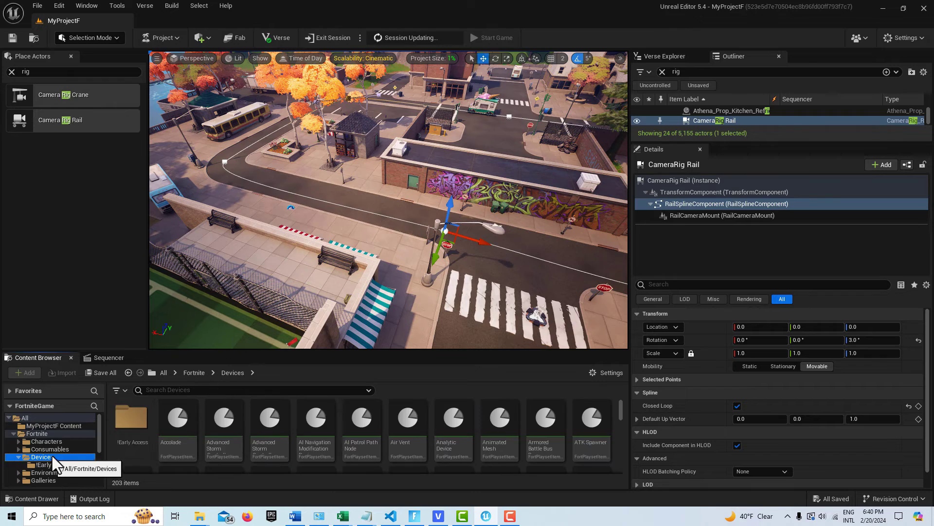
{"action": "left_click", "coordinate": [197, 390]}
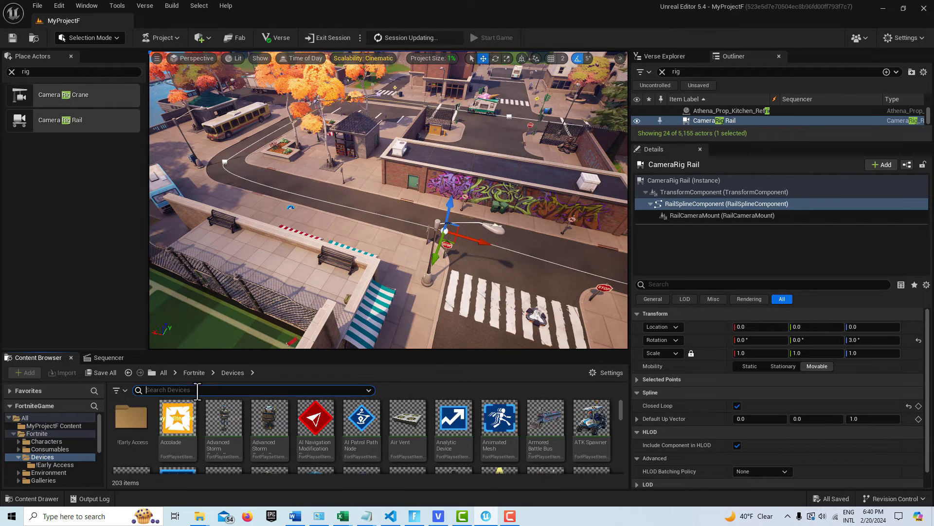
{"action": "type", "text": "cine"}
{"action": "left_click_drag", "start_coordinate": [129, 426], "coordinate": [480, 292]}
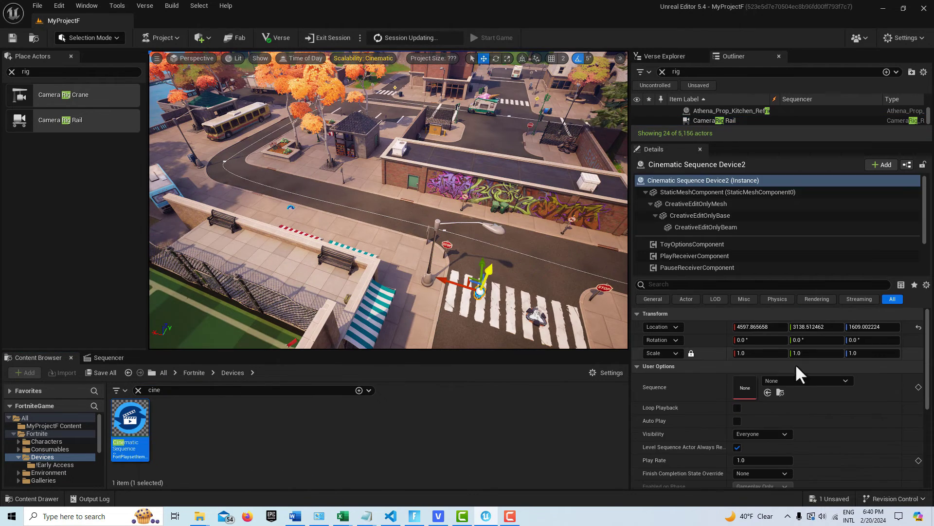
Assign NewLevelSequence to the Cinematic Sequence device and enable Loop Playback.
{"action": "left_click", "coordinate": [844, 379]}
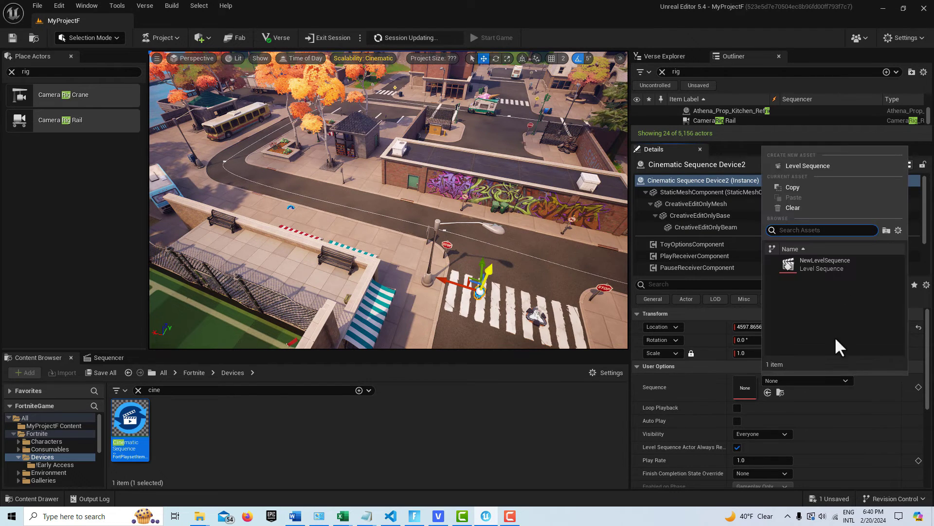
{"action": "left_click", "coordinate": [809, 264]}
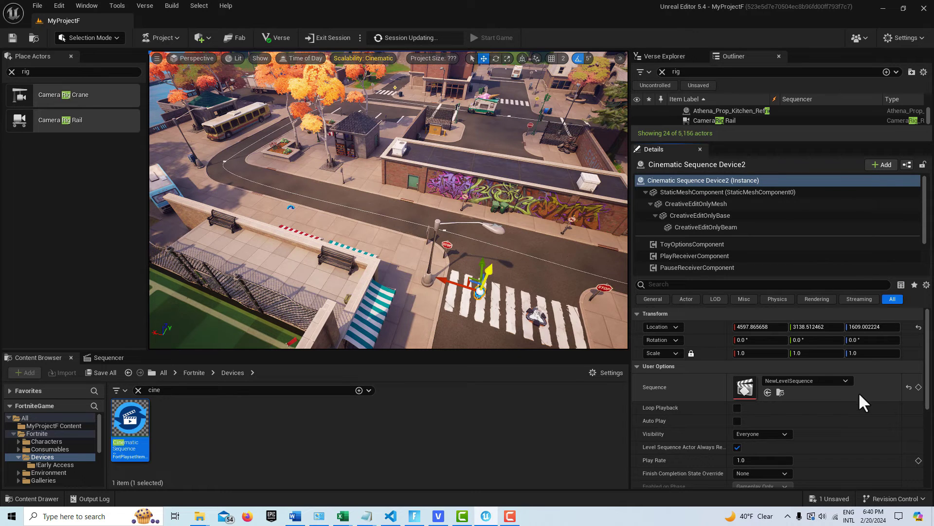
{"action": "left_click", "coordinate": [736, 407]}
Add a Play Function binding to the Cinematic Sequence device, using Player Spawner with the On Player Spawned event.
{"action": "scroll", "coordinate": [848, 436], "scroll_direction": "down", "scroll_amount": 3}
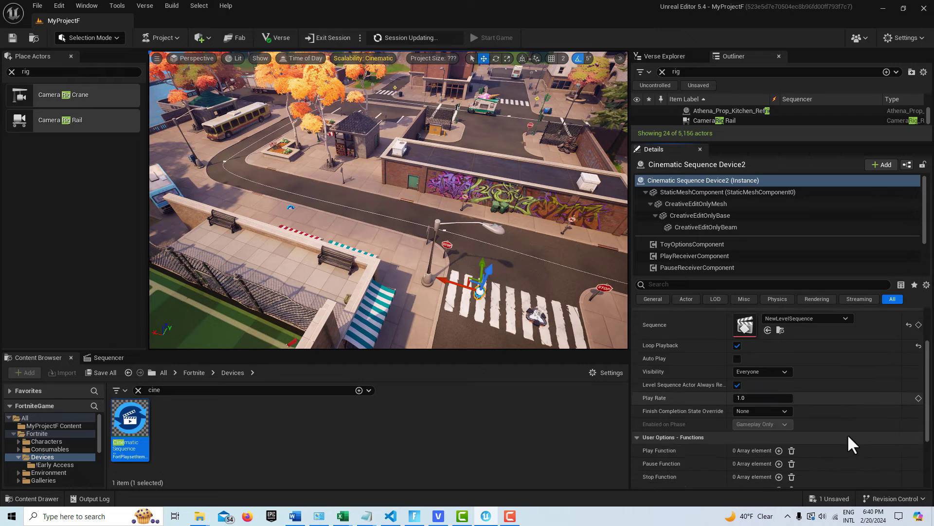
{"action": "scroll", "coordinate": [848, 434], "scroll_direction": "down", "scroll_amount": 3}
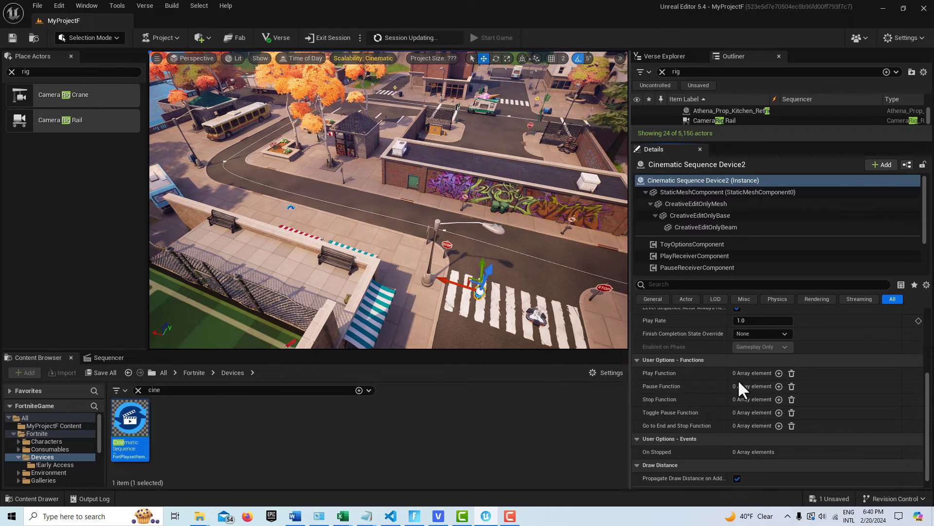
{"action": "left_click", "coordinate": [779, 373]}
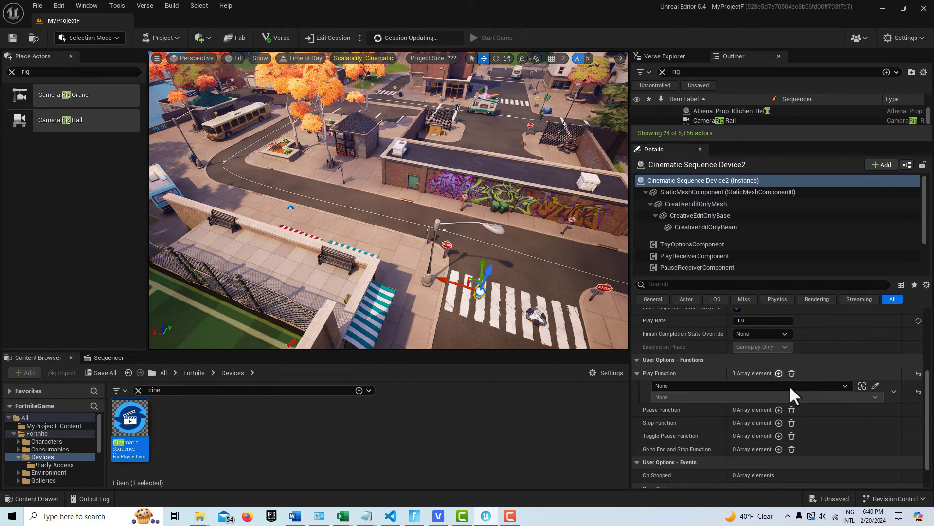
{"action": "left_click", "coordinate": [844, 385]}
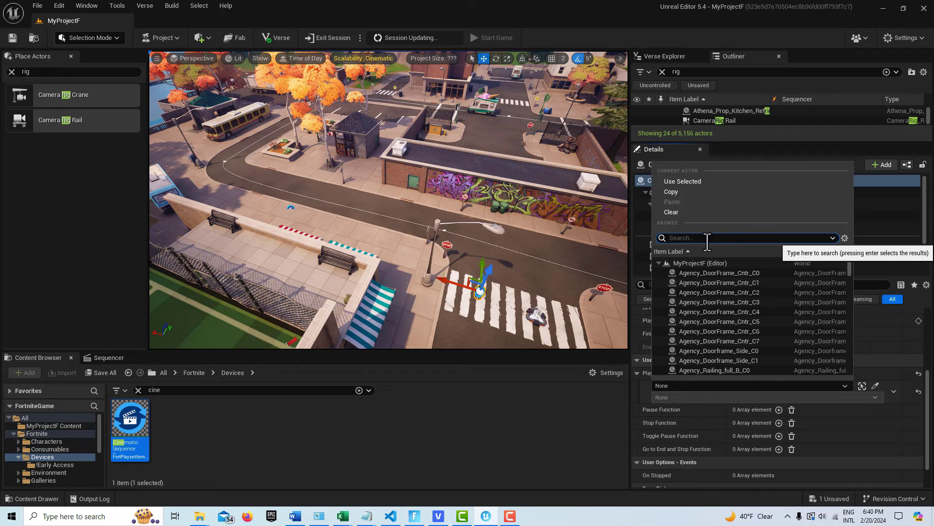
{"action": "type", "text": "player"}
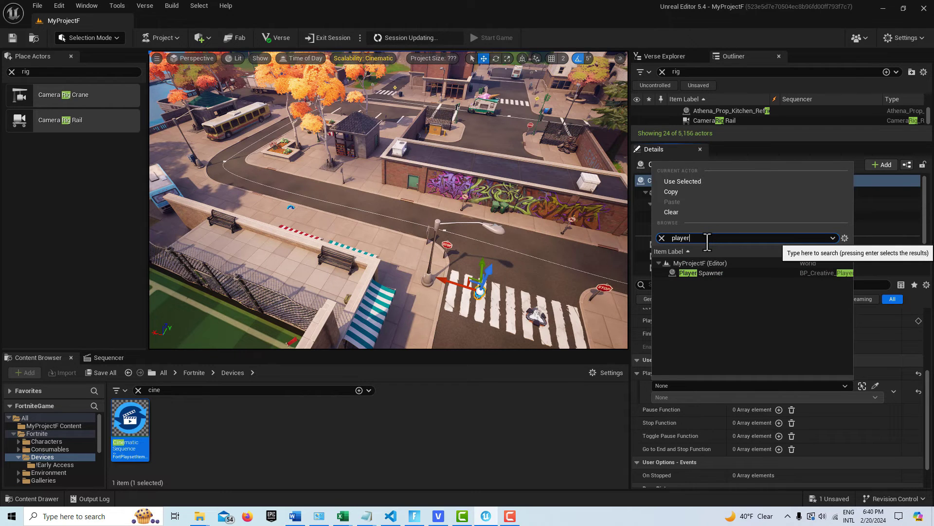
{"action": "left_click", "coordinate": [717, 273]}
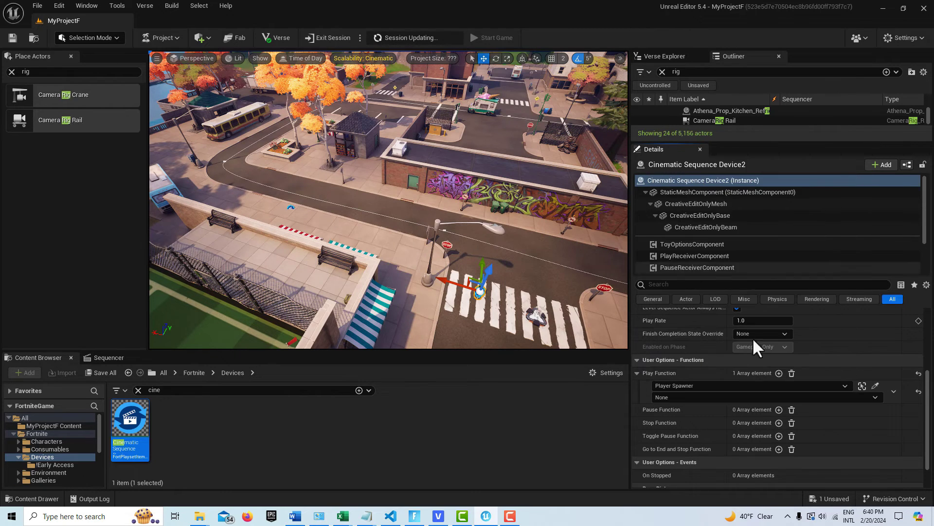
{"action": "left_click", "coordinate": [866, 395]}
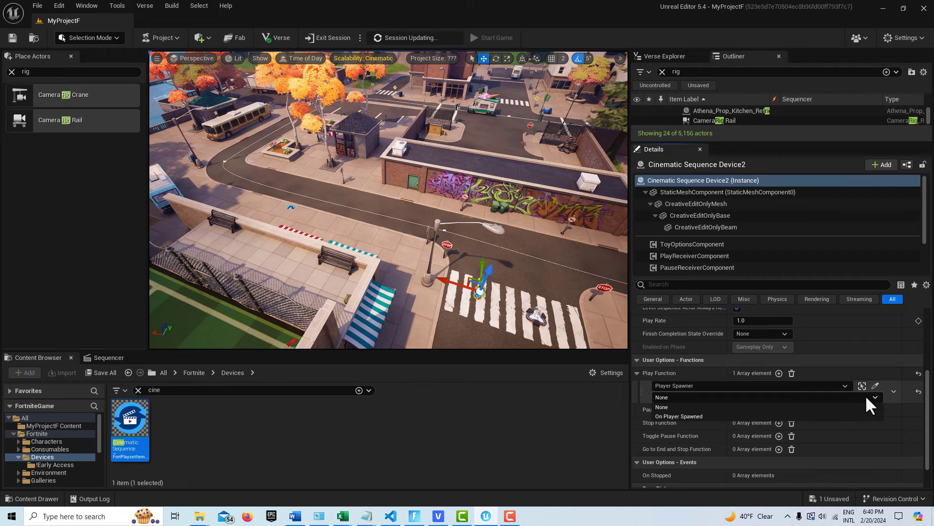
{"action": "left_click", "coordinate": [685, 416]}
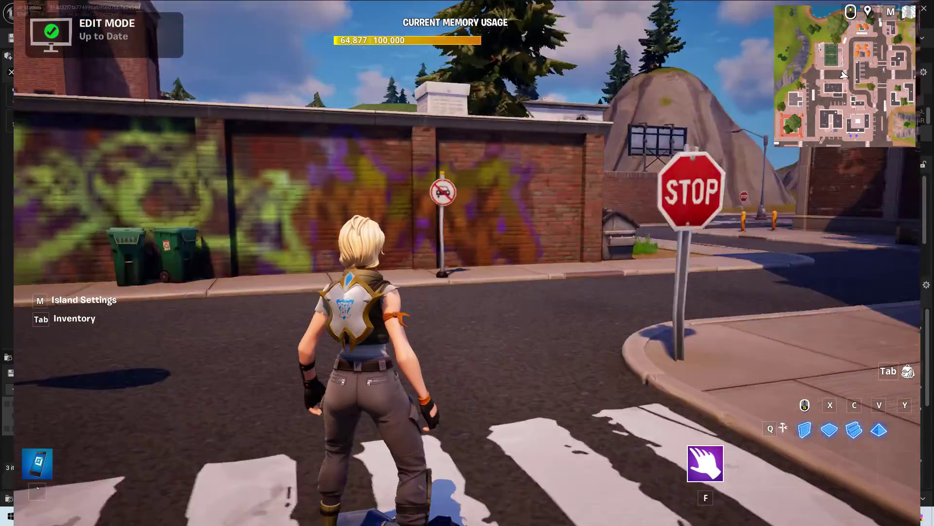
Start the game in the Fortnite client and run along the streets around the block to watch the truck's route.
{"action": "key", "text": "Escape"}
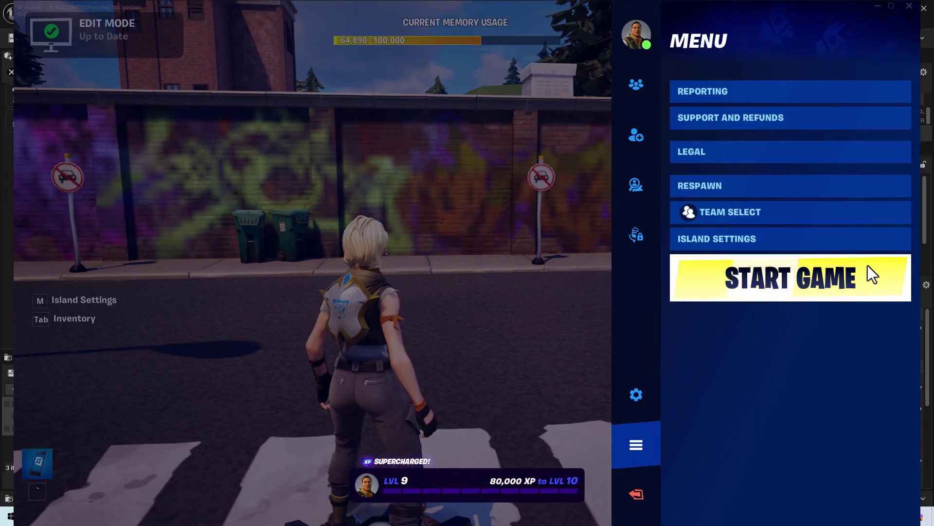
{"action": "left_click", "coordinate": [829, 279]}
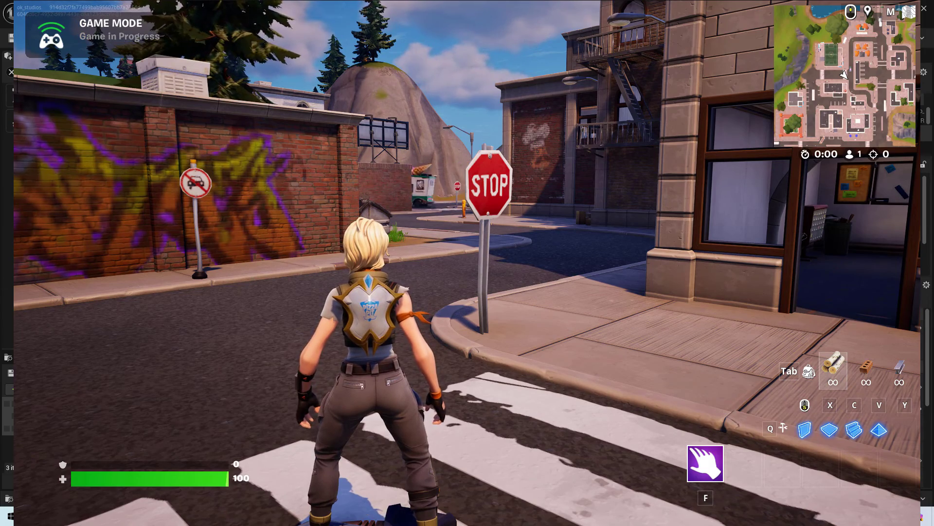
{"action": "key", "text": "w"}
{"action": "key", "text": "shift"}
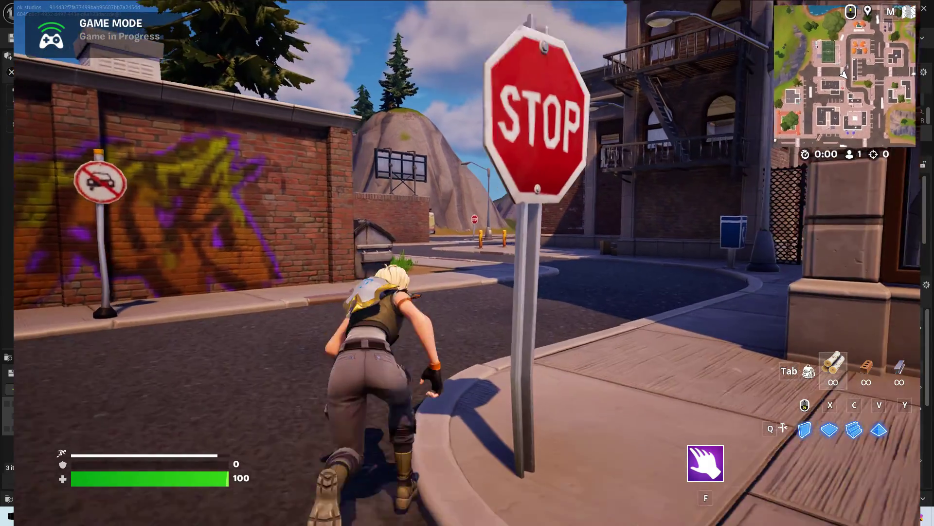
{"action": "key", "text": "w"}
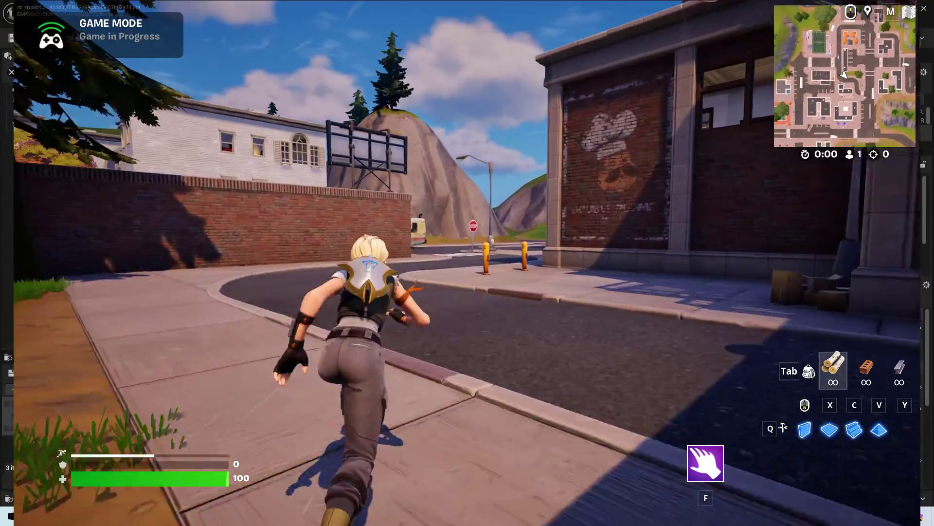
{"action": "key", "text": "w"}
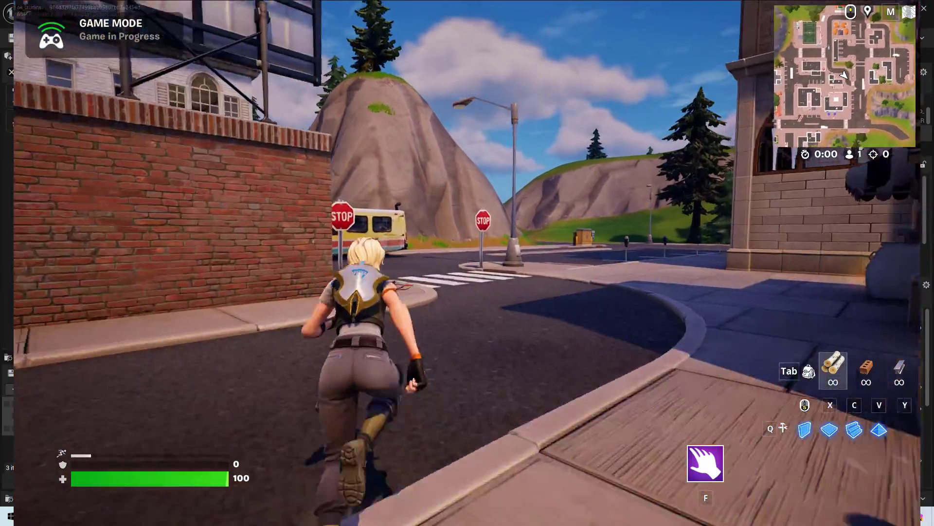
{"action": "key", "text": "w"}
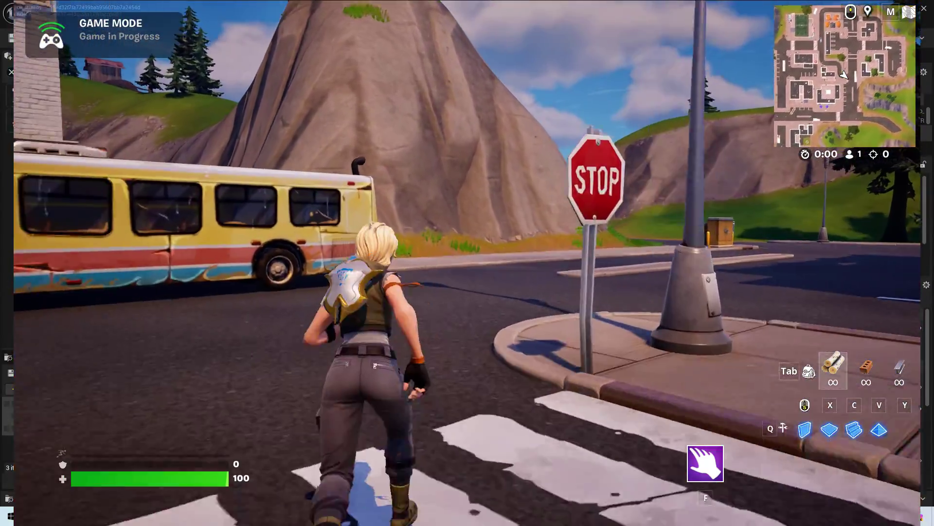
{"action": "key", "text": "w"}
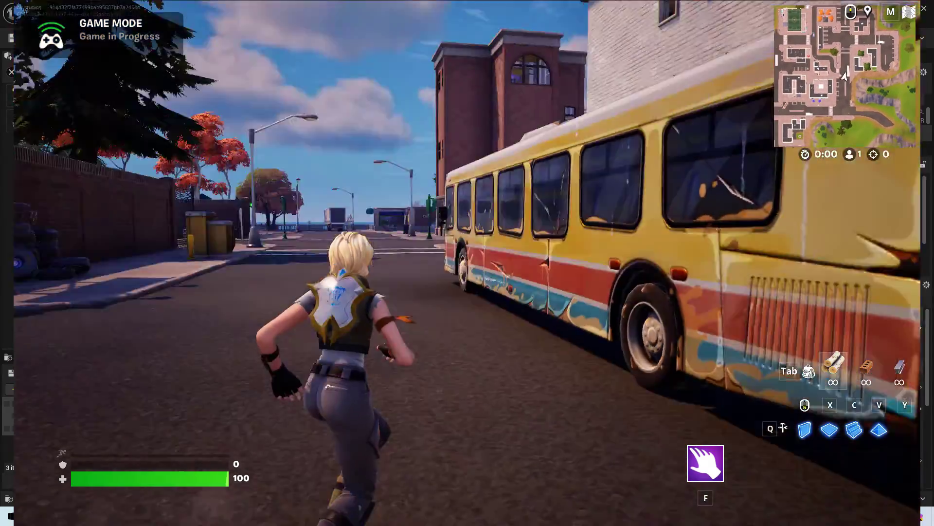
{"action": "key", "text": "w"}
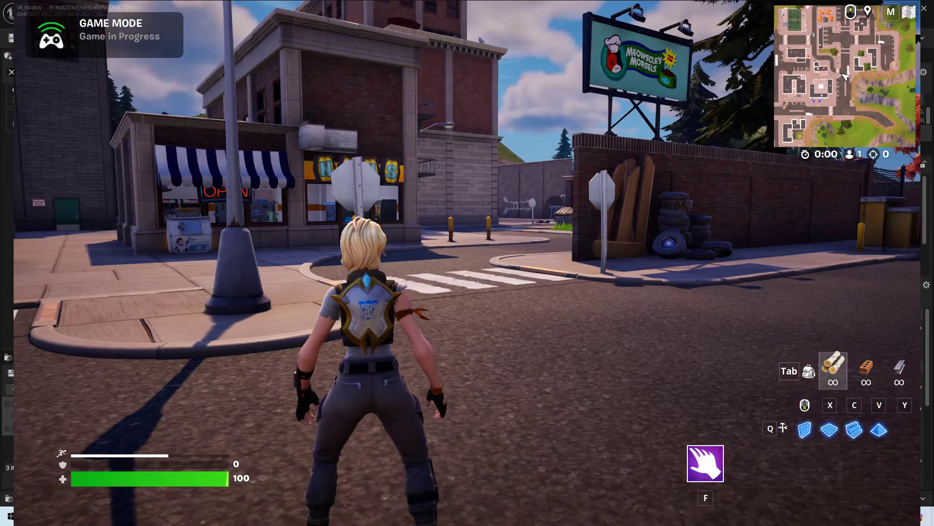